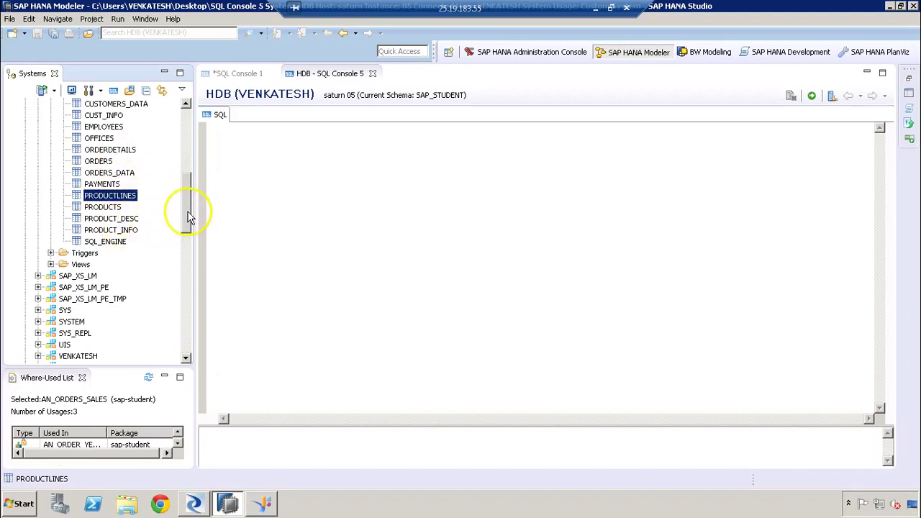
Preview the data of the M_TIME_DIMENSION table in the _SYS_BI schema and close the preview.
left_click_drag(189, 216, 172, 256)
left_click(38, 241)
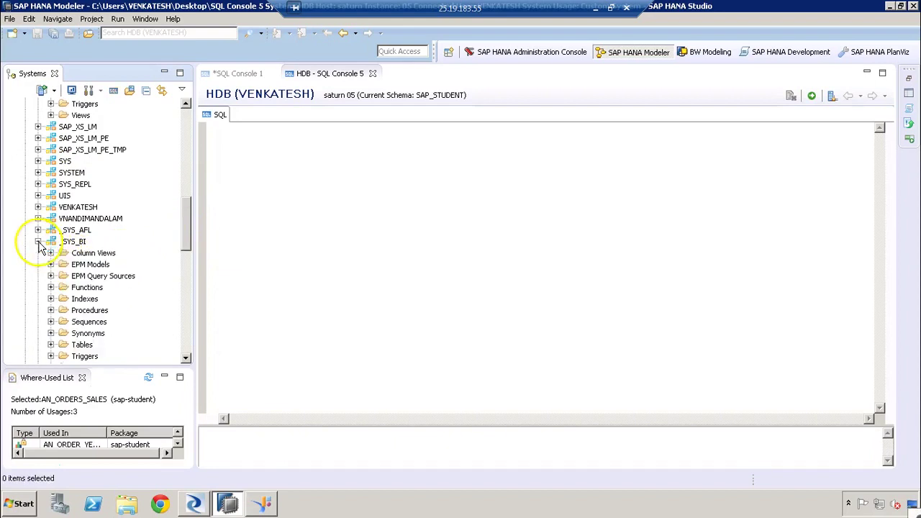
left_click(50, 345)
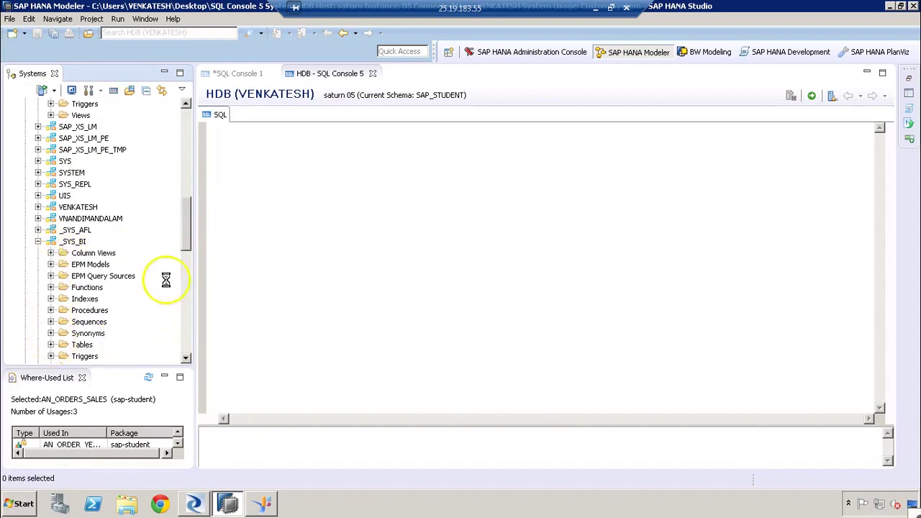
left_click_drag(189, 237, 185, 264)
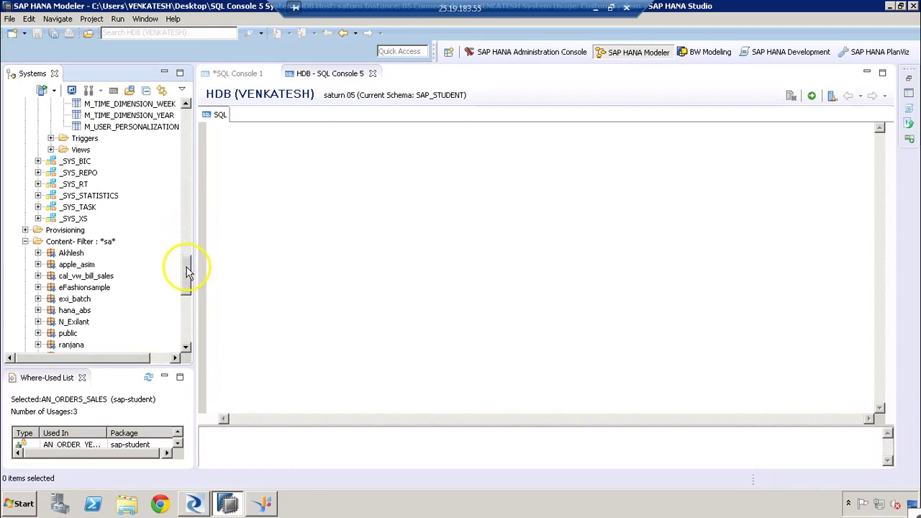
left_click_drag(188, 257, 189, 237)
left_click(137, 277)
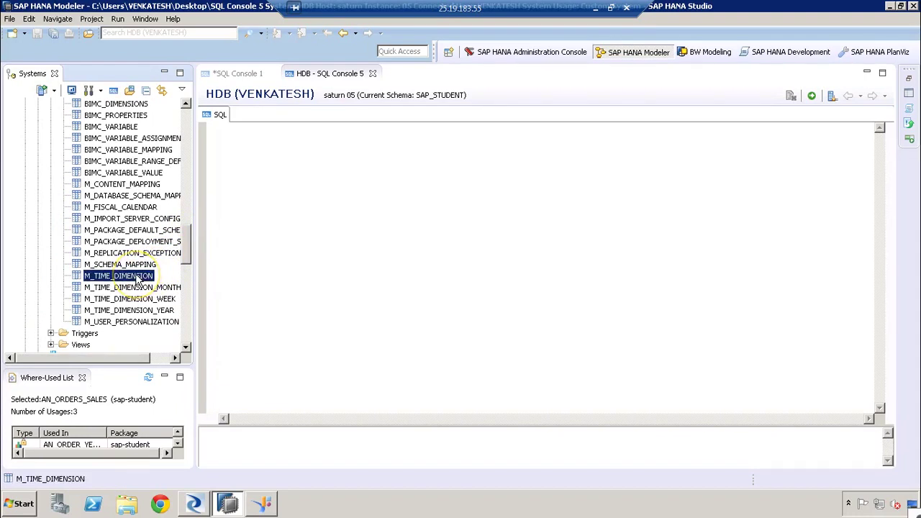
right_click(137, 277)
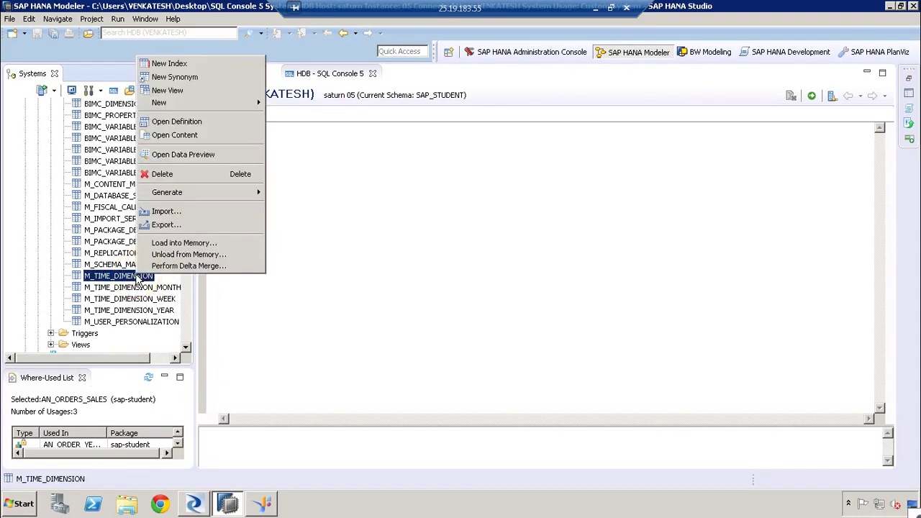
left_click(180, 155)
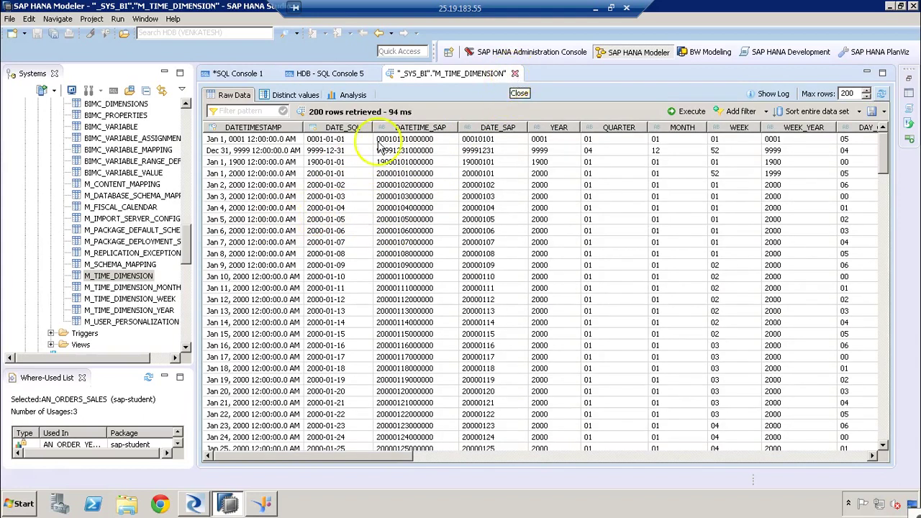
key("ctrl+w")
Review the Sales and Payments data model slide in PowerPoint and return to the sap-student-elearning package in SAP HANA Studio.
left_click_drag(181, 259, 180, 325)
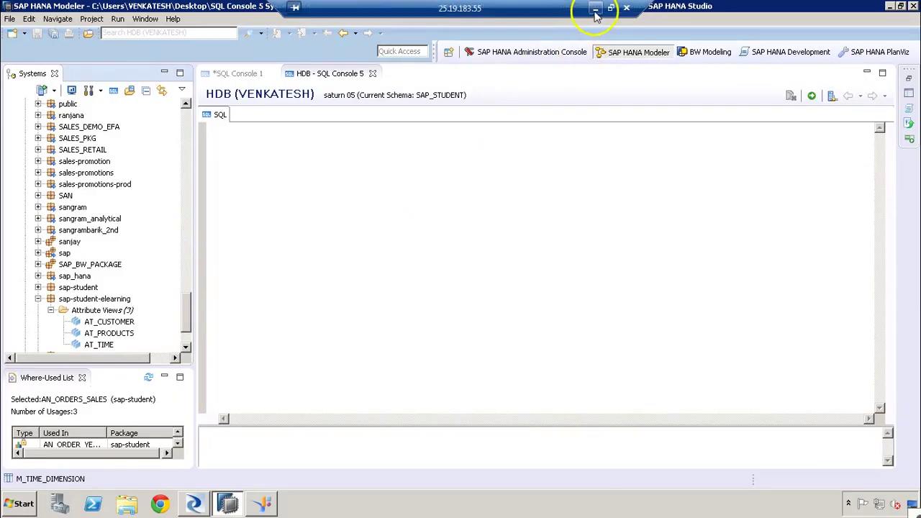
left_click(594, 9)
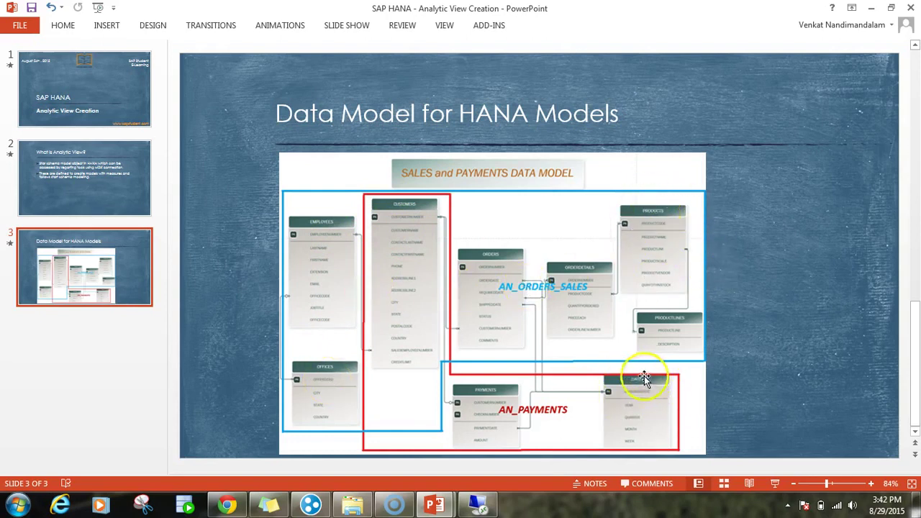
left_click(479, 502)
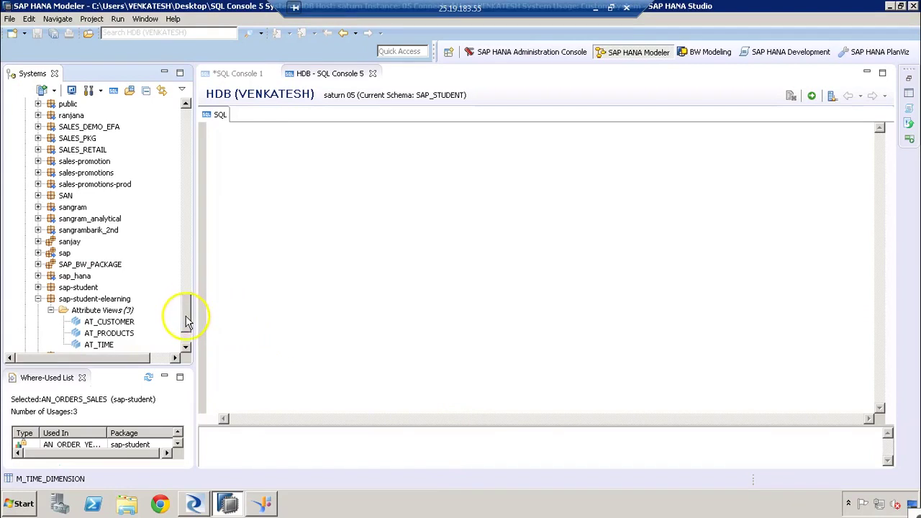
left_click_drag(186, 315, 188, 325)
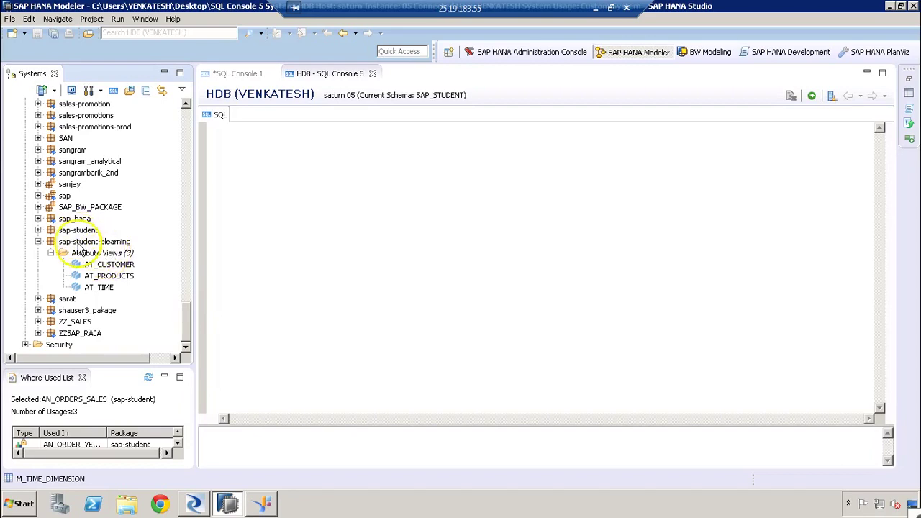
left_click(81, 245)
right_click(79, 248)
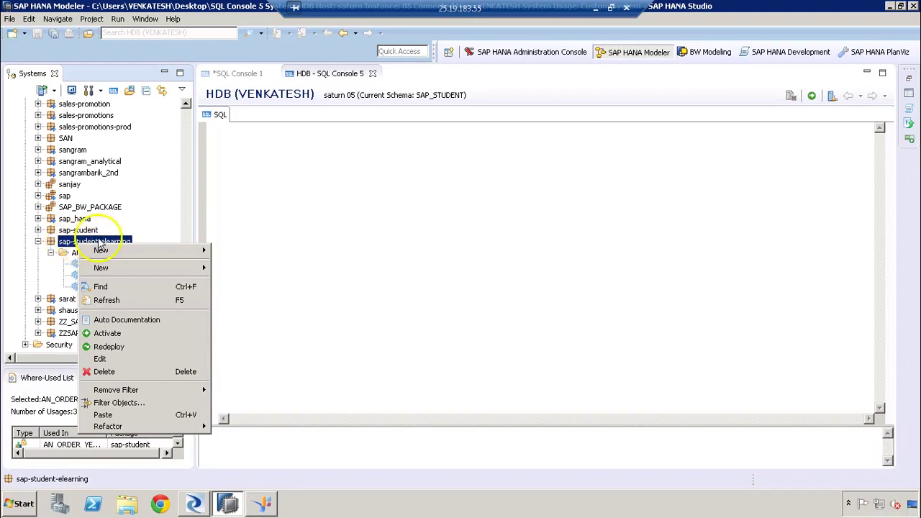
mouse_move(103, 271)
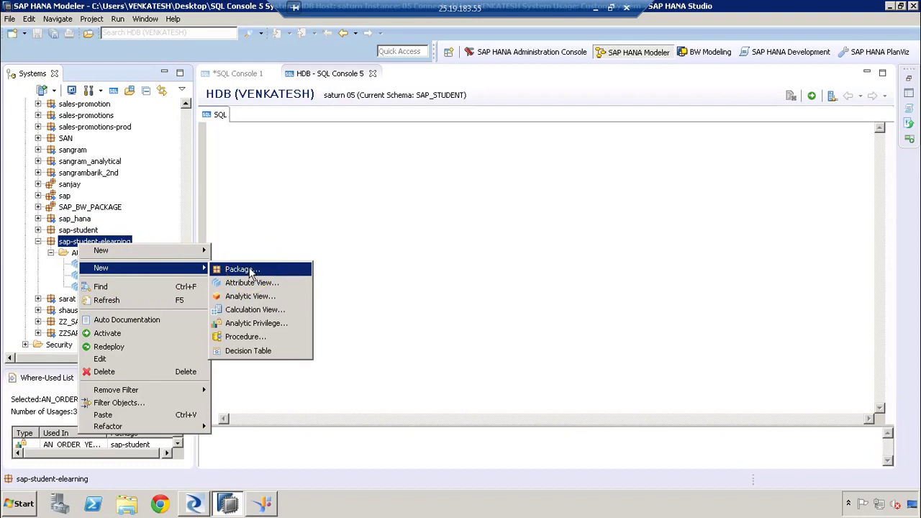
left_click(249, 236)
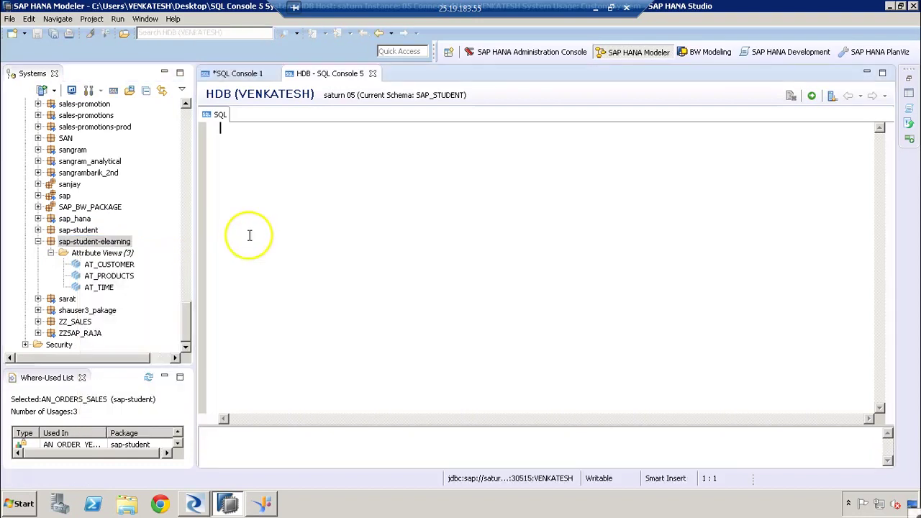
right_click(91, 259)
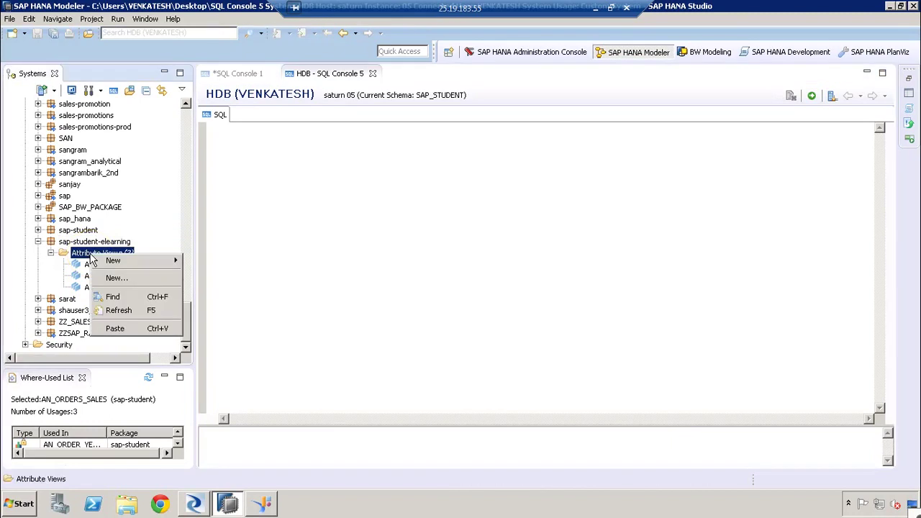
Start a new analytic view in the sap-student-elearning package and name it AN_ORDERS_SALES.
right_click(83, 243)
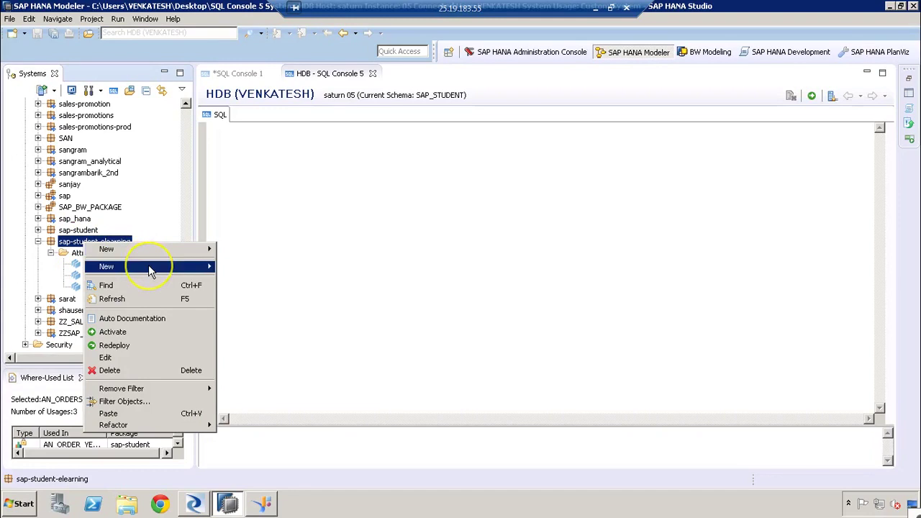
mouse_move(151, 270)
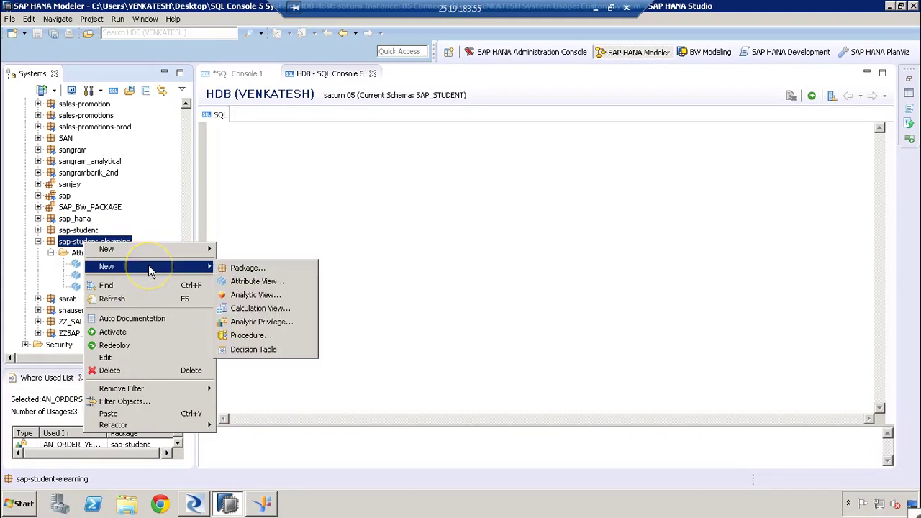
left_click(245, 296)
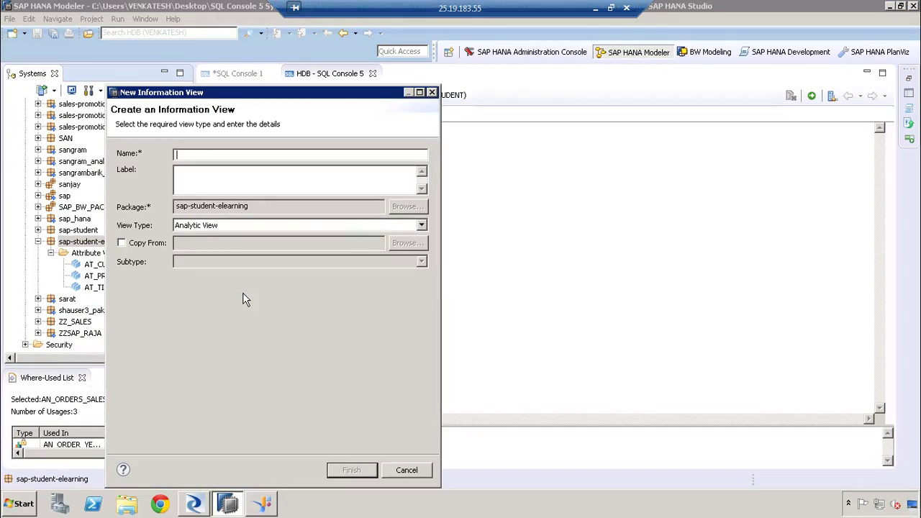
type("AN_ORDER_SALE")
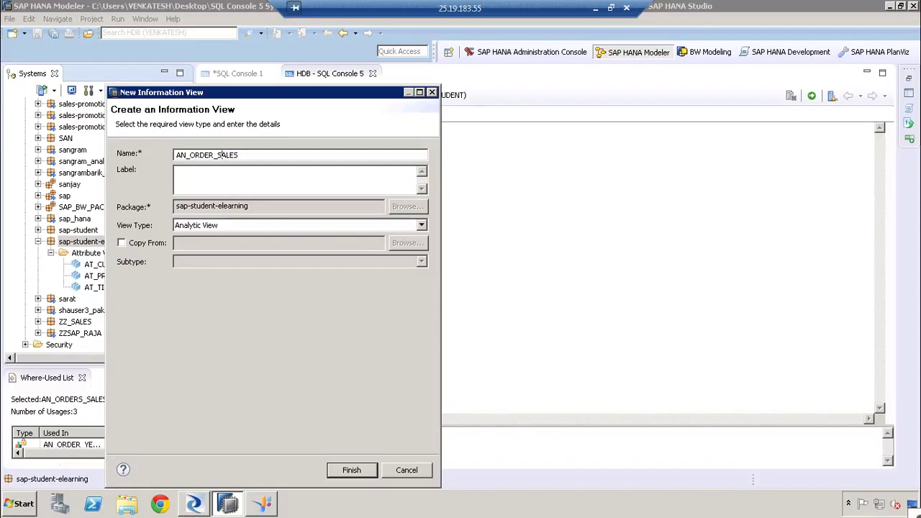
type("S")
key("Tab")
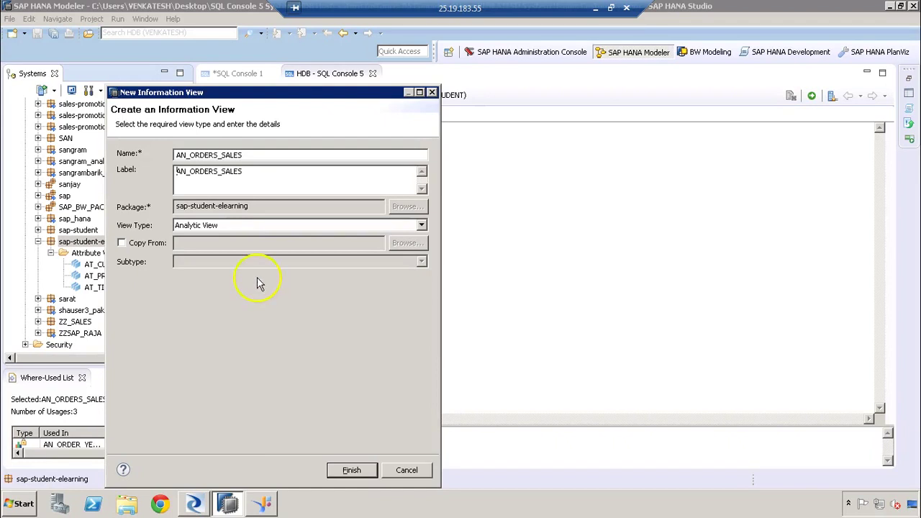
Set the view type to Analytic View, leave Copy From disabled and create the view.
left_click(193, 227)
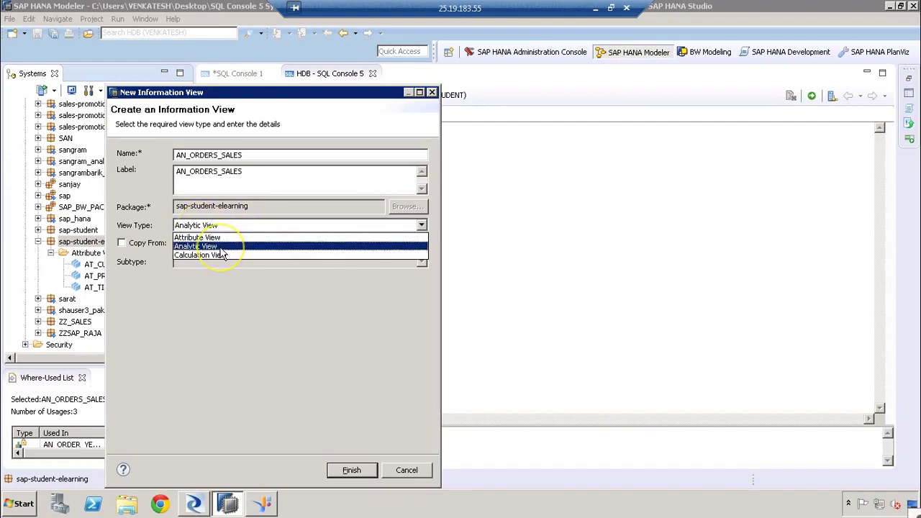
left_click(220, 247)
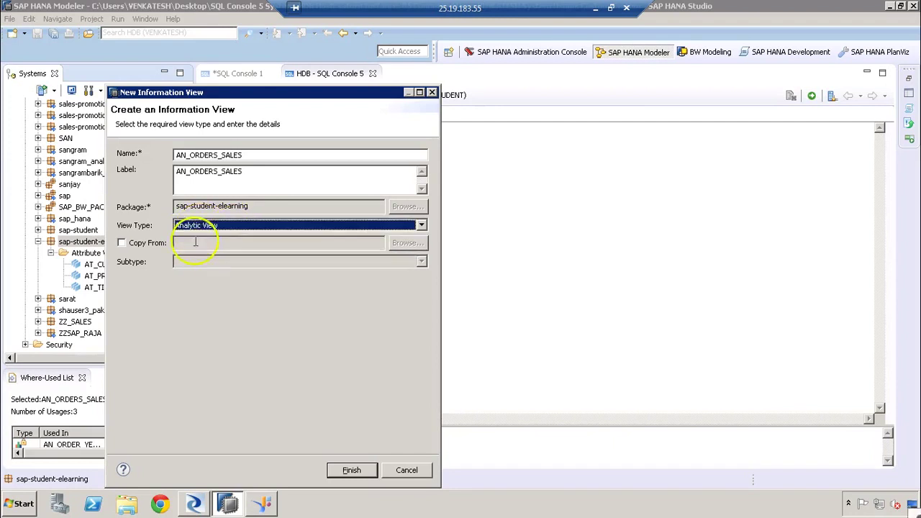
left_click(131, 245)
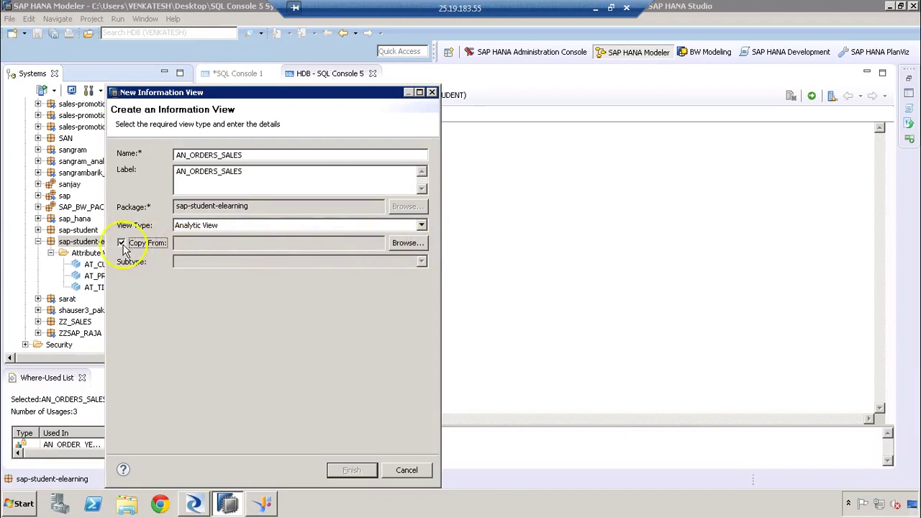
left_click(122, 245)
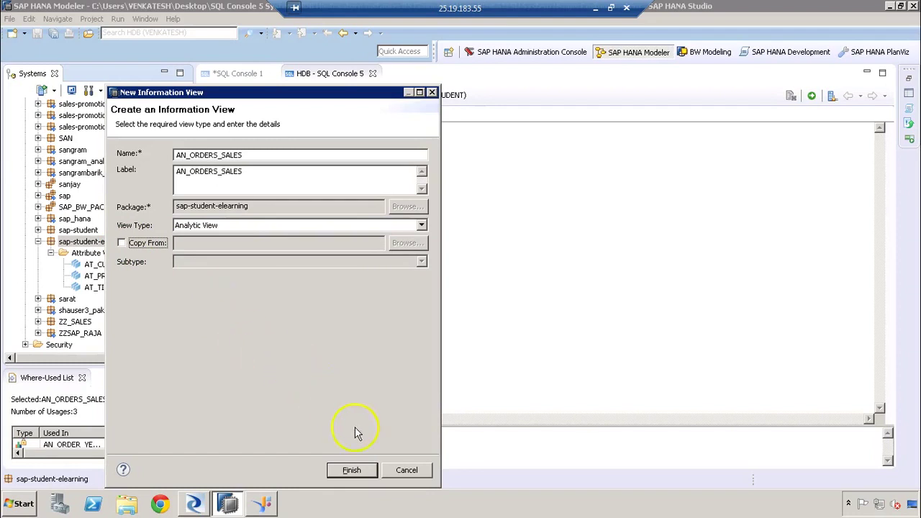
left_click(353, 472)
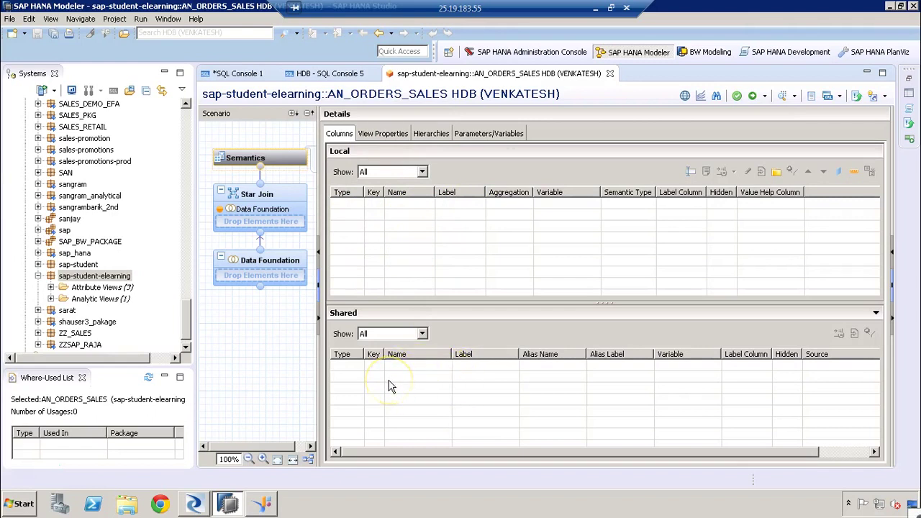
Examine the view properties, hierarchies and parameters/variables of the Semantics node.
left_click(274, 190)
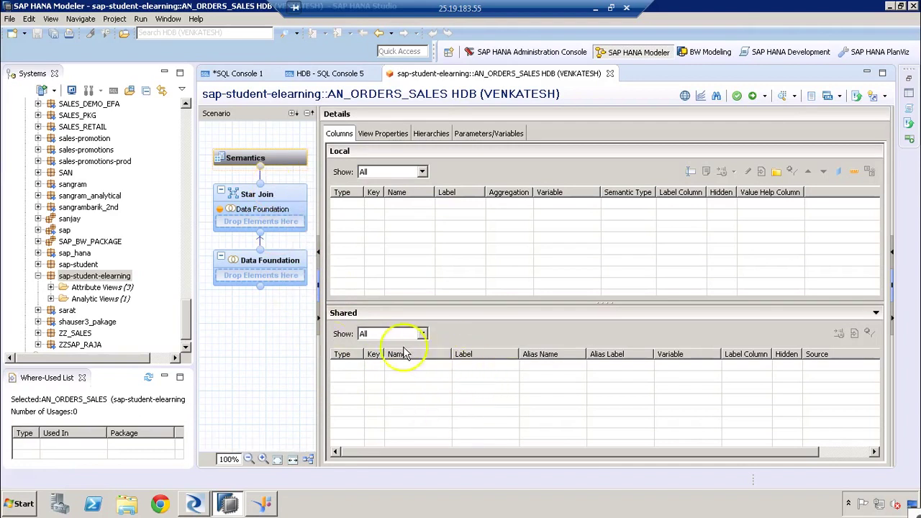
left_click(383, 135)
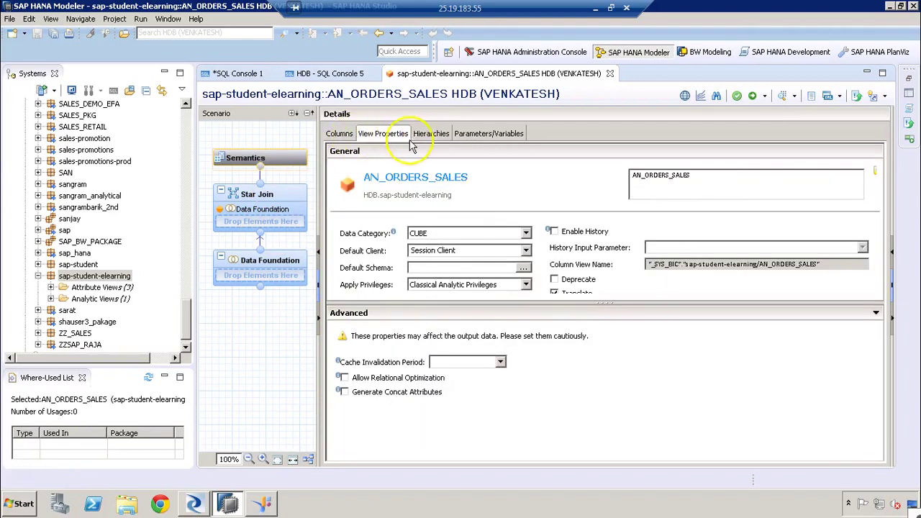
left_click(431, 134)
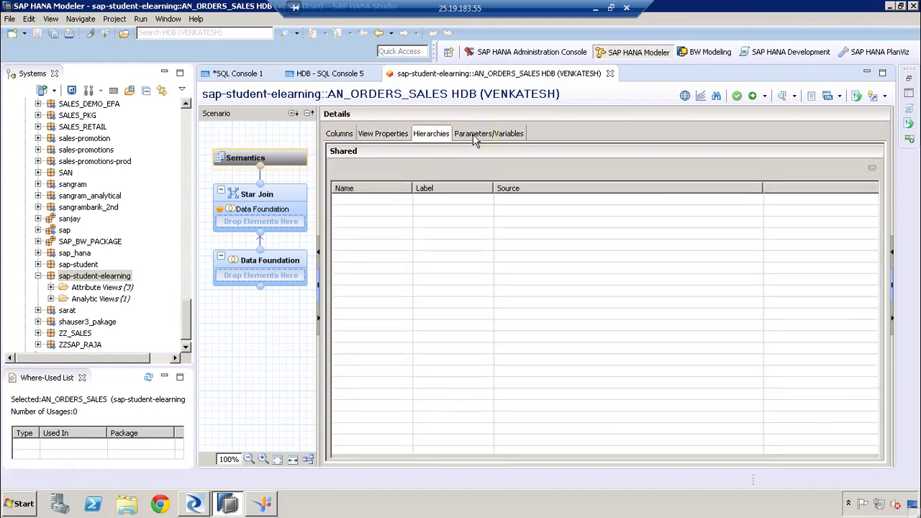
left_click(475, 137)
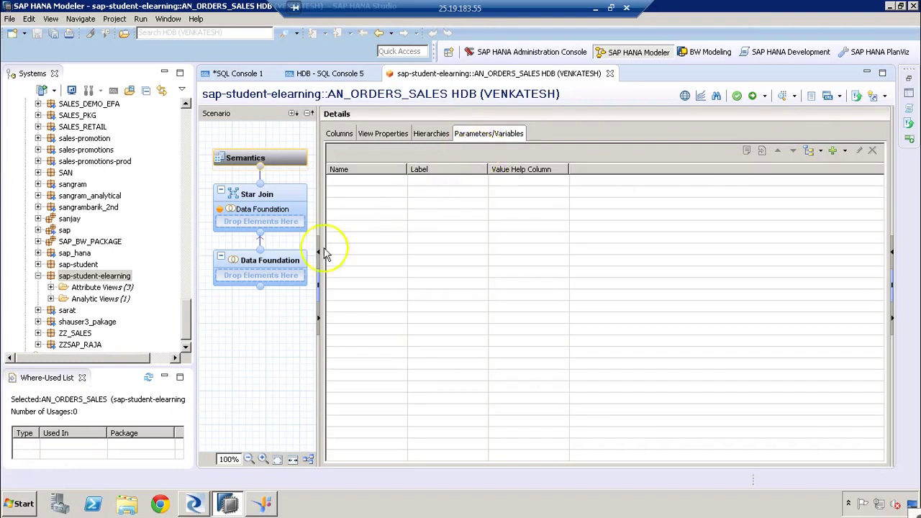
Add the ORDERS table from the SAP_STUDENT schema to the Data Foundation node of the analytic view.
left_click(293, 265)
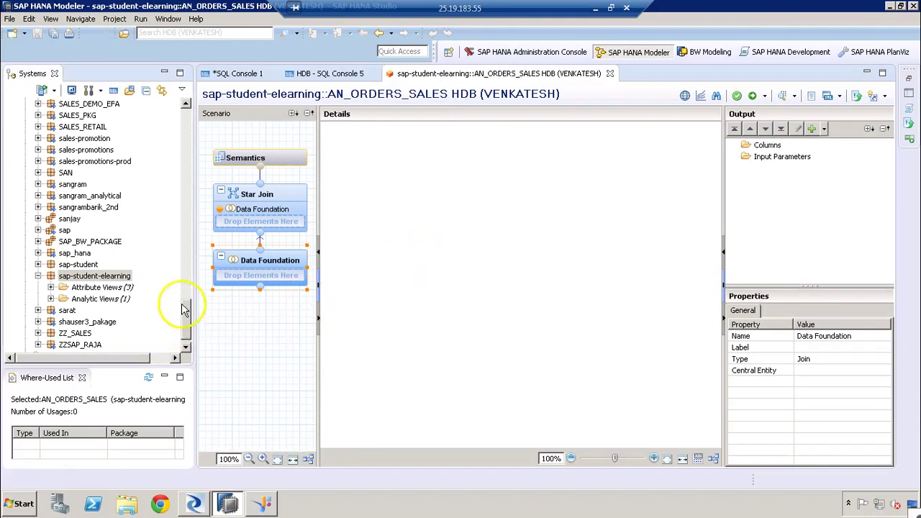
scroll(181, 253, "up", 3)
left_click_drag(182, 253, 185, 173)
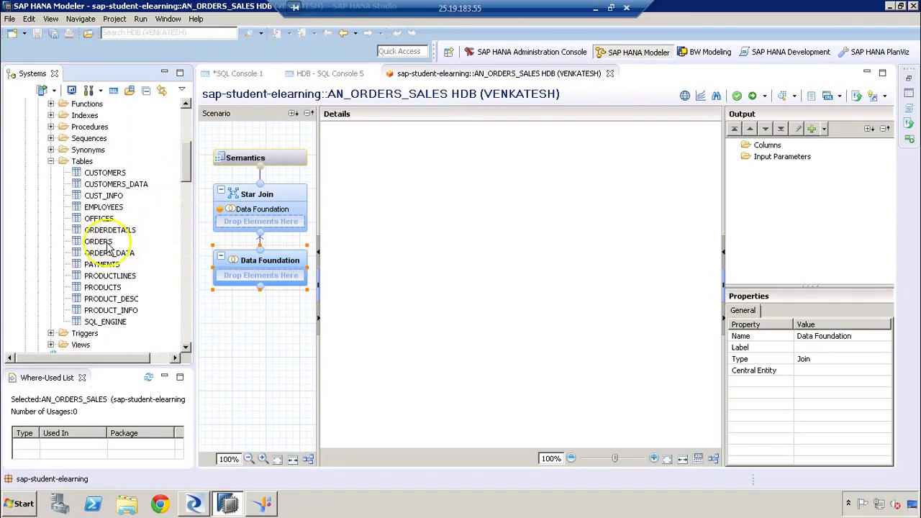
left_click_drag(107, 245, 234, 280)
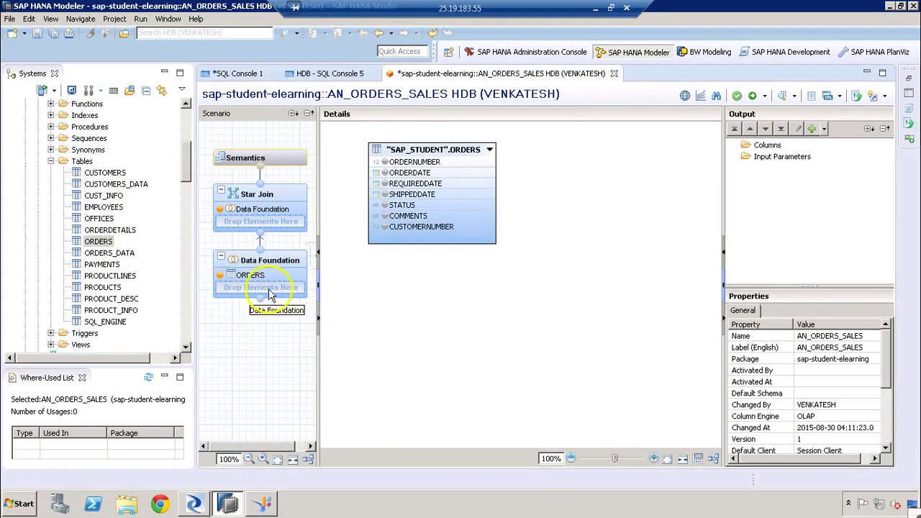
left_click(108, 244)
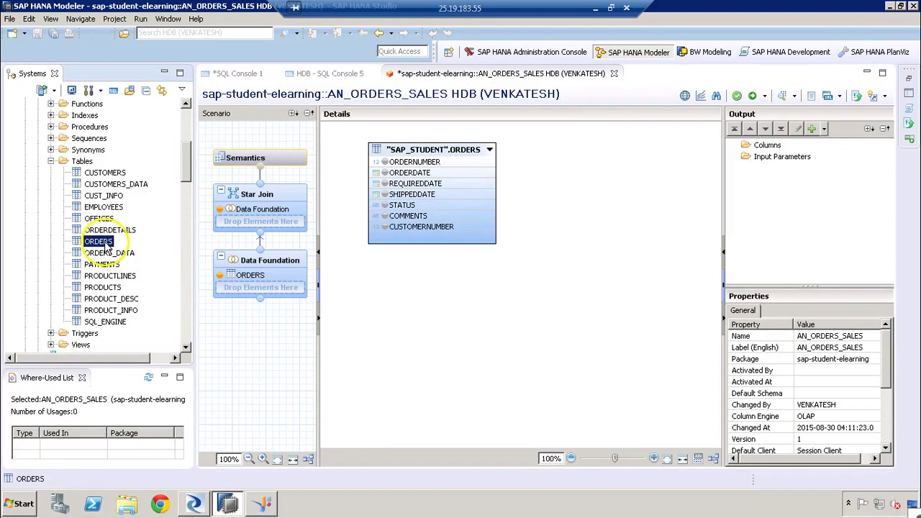
left_click_drag(119, 240, 245, 294)
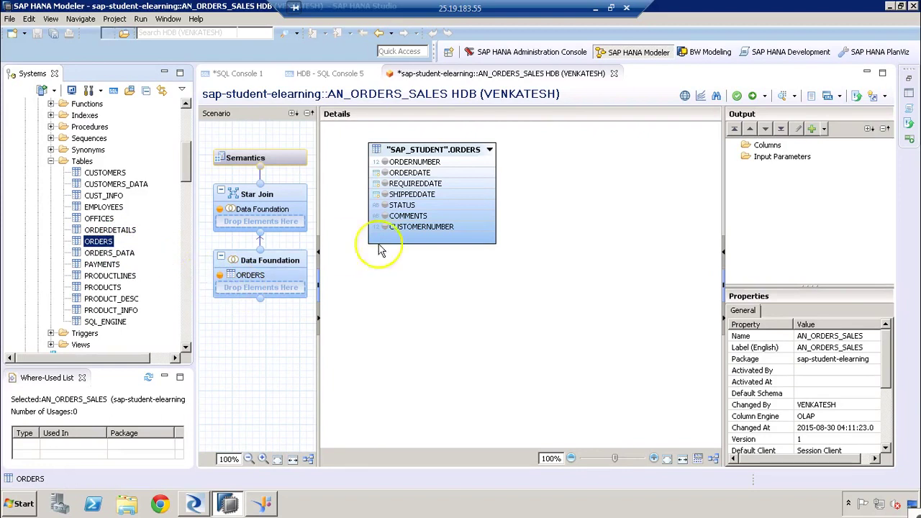
Widen the Scenario pane slightly in the AN_ORDERS_SALES editor.
left_click(426, 215)
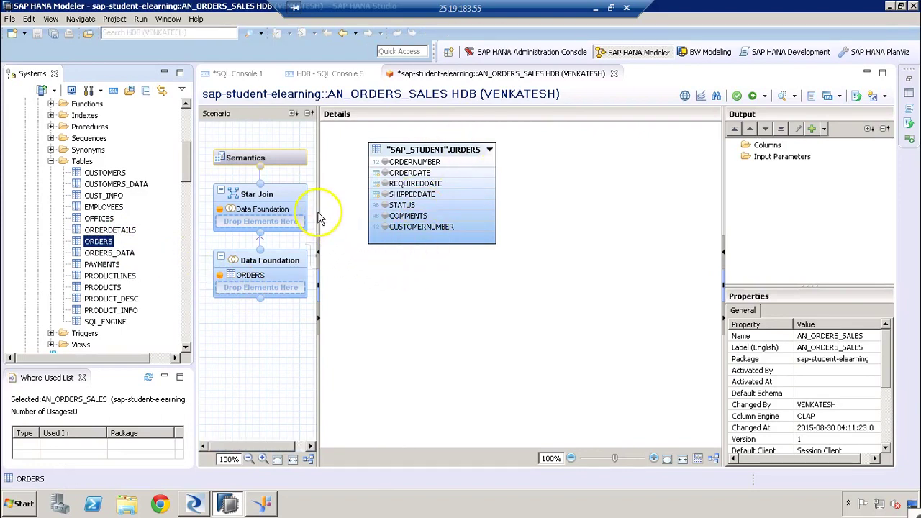
left_click_drag(317, 208, 338, 209)
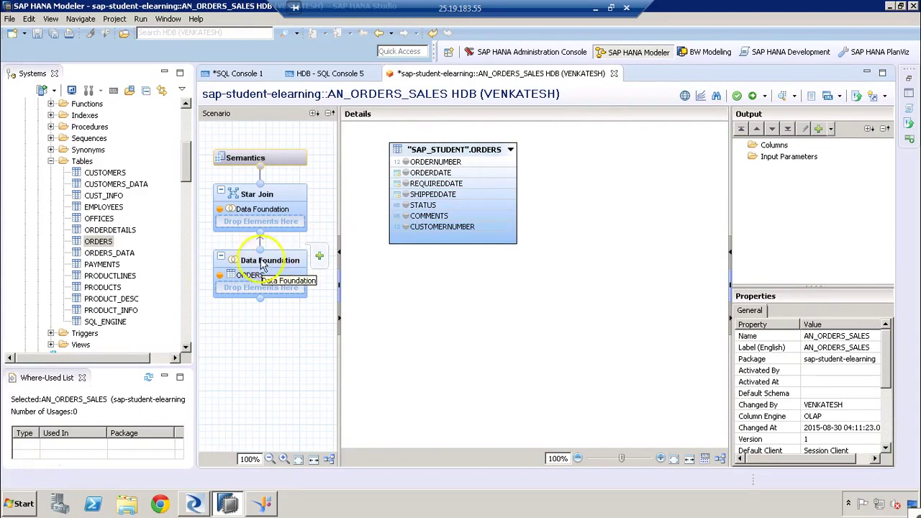
Add the ORDERDETAILS table from the SAP_STUDENT schema to the Data Foundation node.
left_click(318, 257)
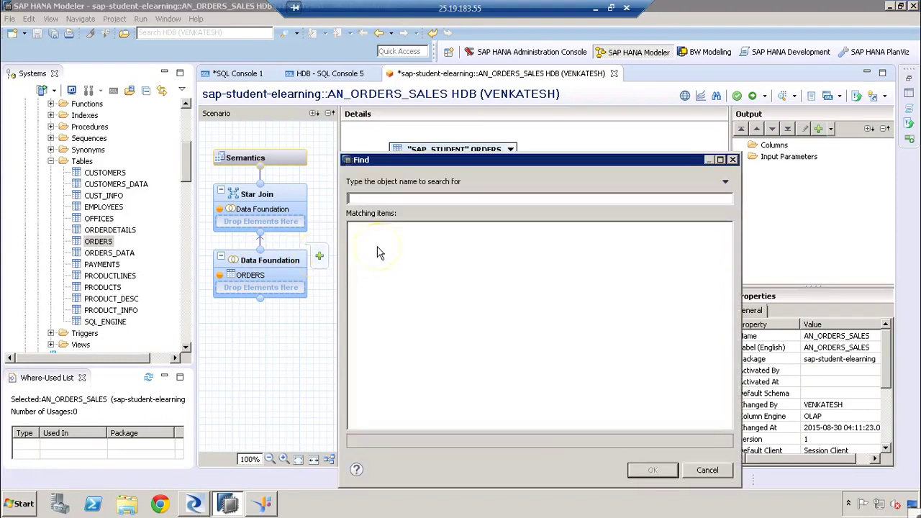
type("ORRDERDE")
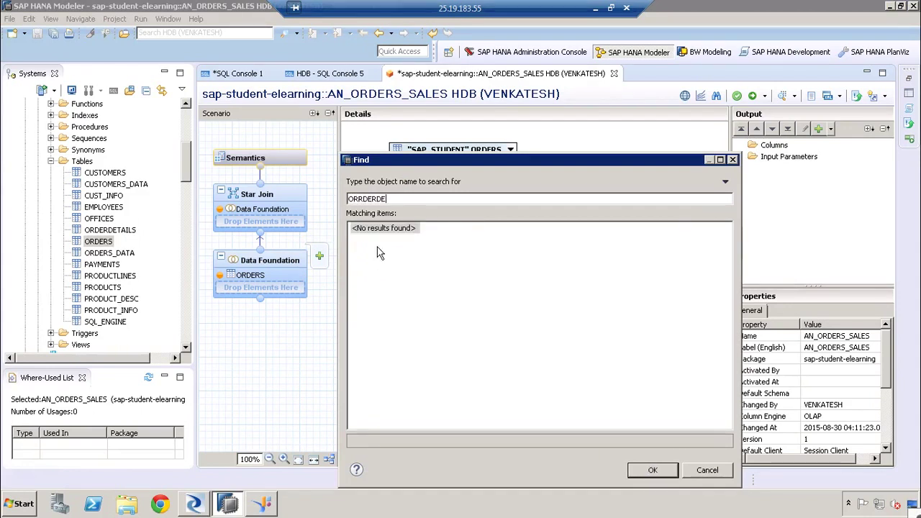
left_click(364, 258)
key("BackSpace")
key("BackSpace")
key("BackSpace")
key("BackSpace")
key("BackSpace")
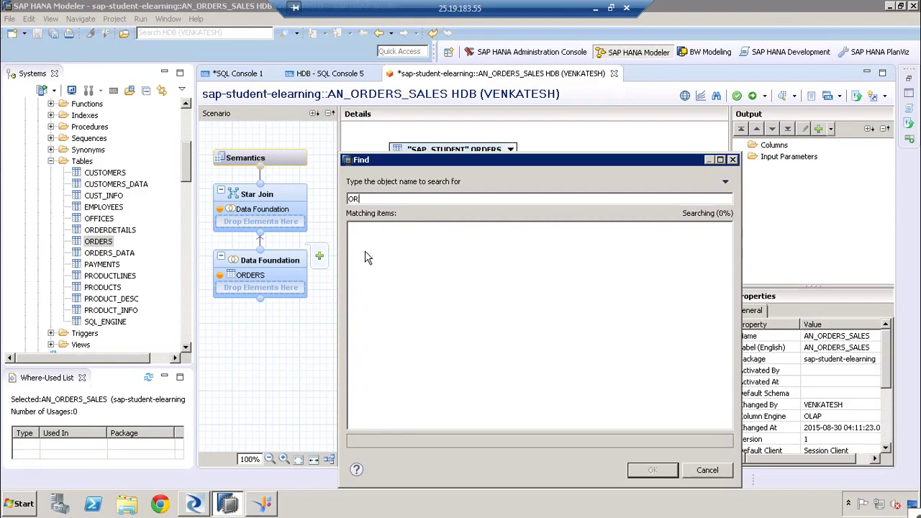
type("DERDE")
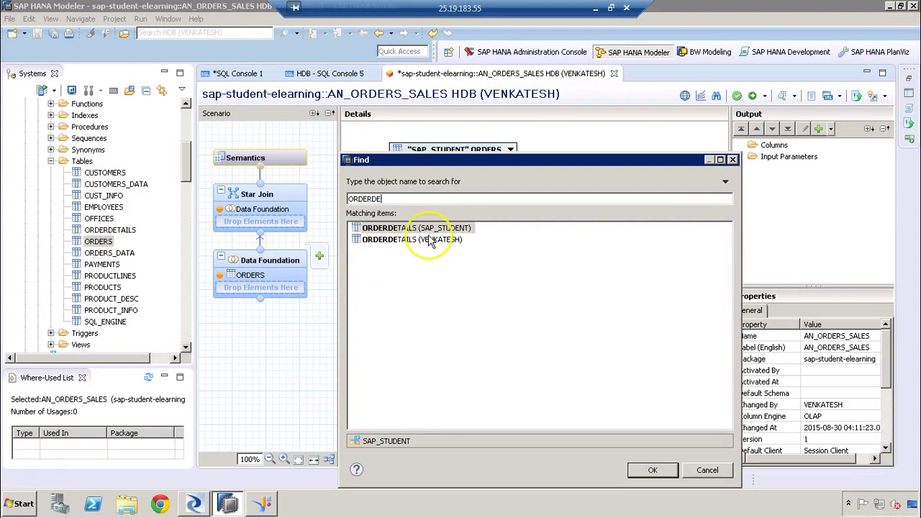
left_click(427, 230)
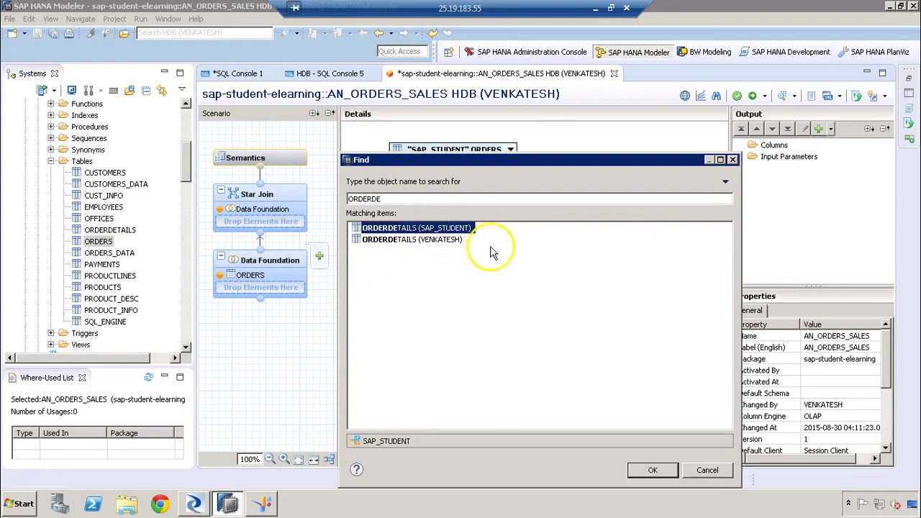
left_click(648, 470)
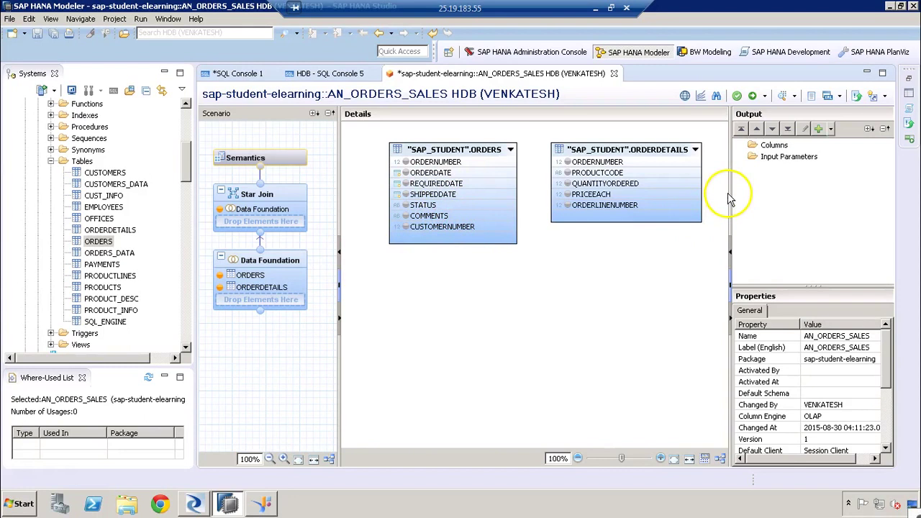
Join ORDERS to ORDERDETAILS on ORDERNUMBER and set the join type to Inner.
left_click_drag(734, 189, 742, 190)
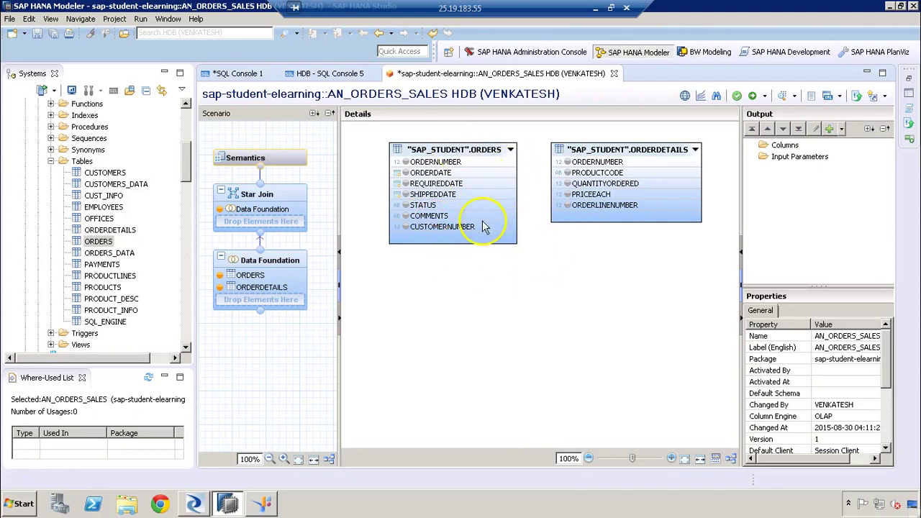
left_click(482, 280)
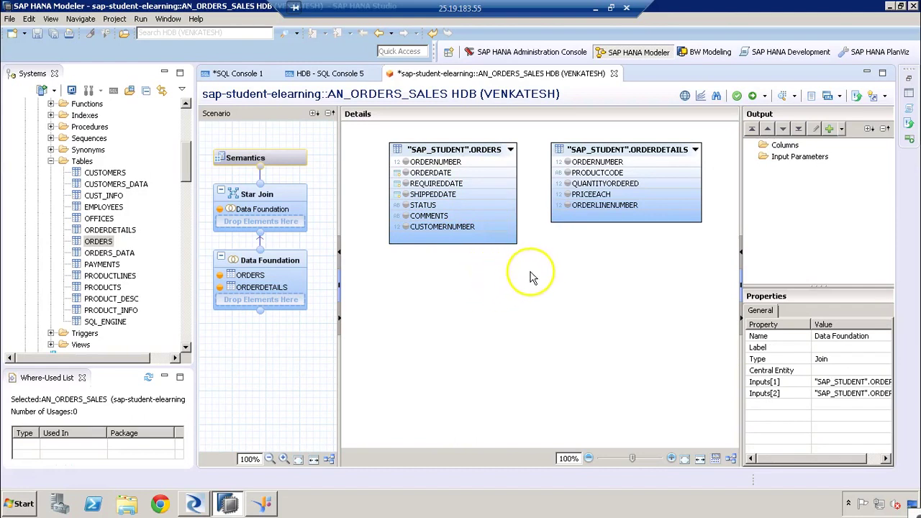
left_click_drag(512, 163, 568, 164)
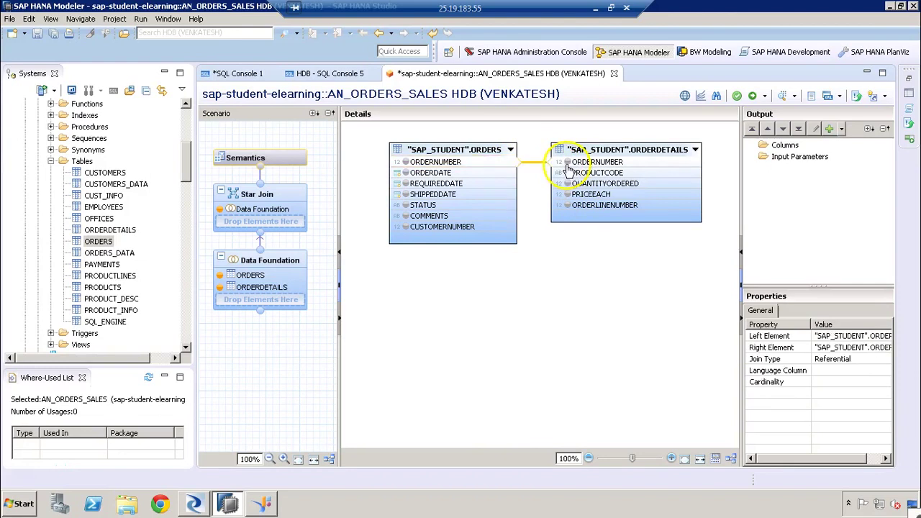
left_click(862, 359)
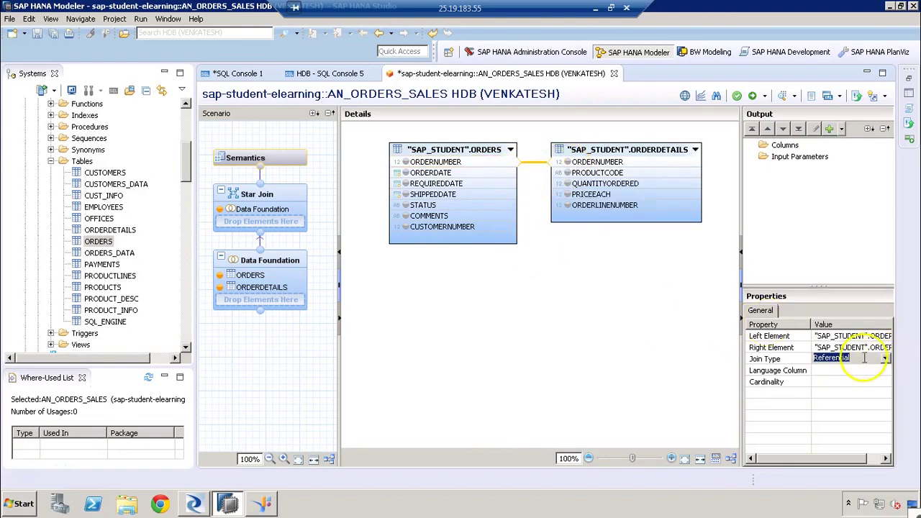
left_click(863, 357)
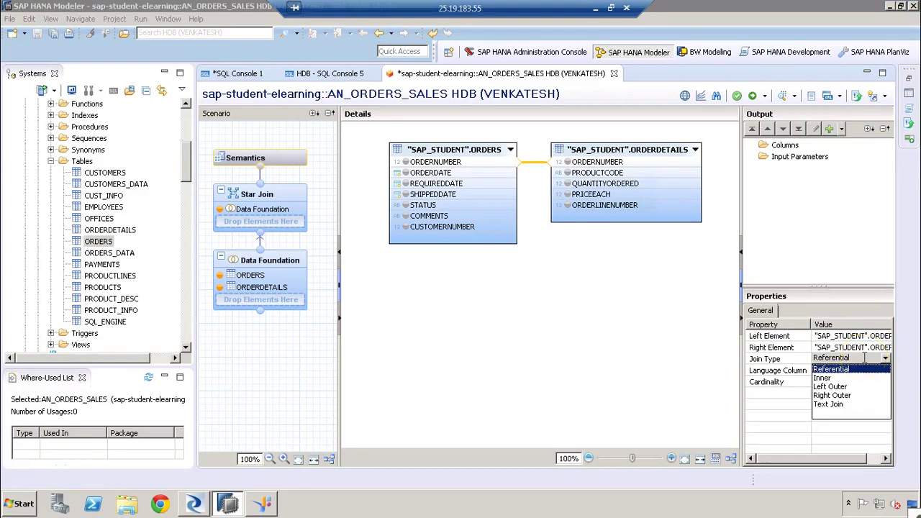
left_click(828, 375)
left_click(704, 344)
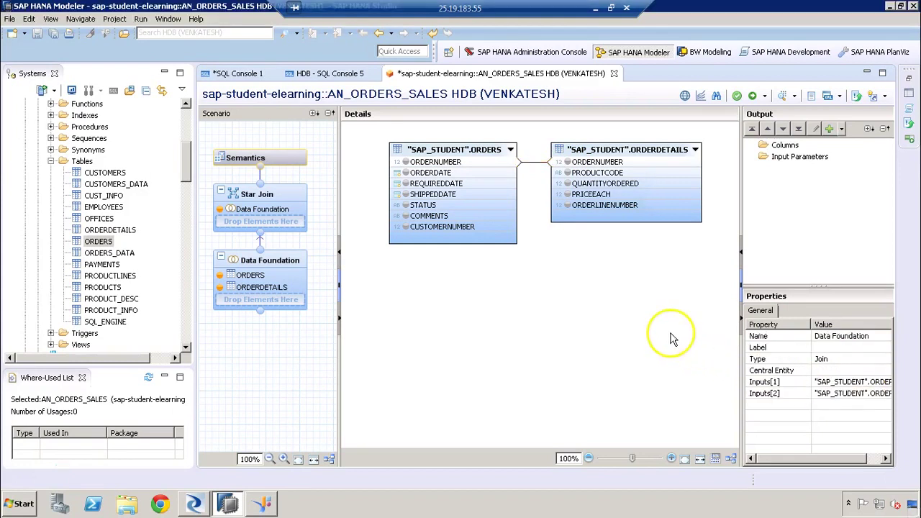
Check which tables are offered as the Central Entity of the Data Foundation, without choosing one.
left_click(832, 371)
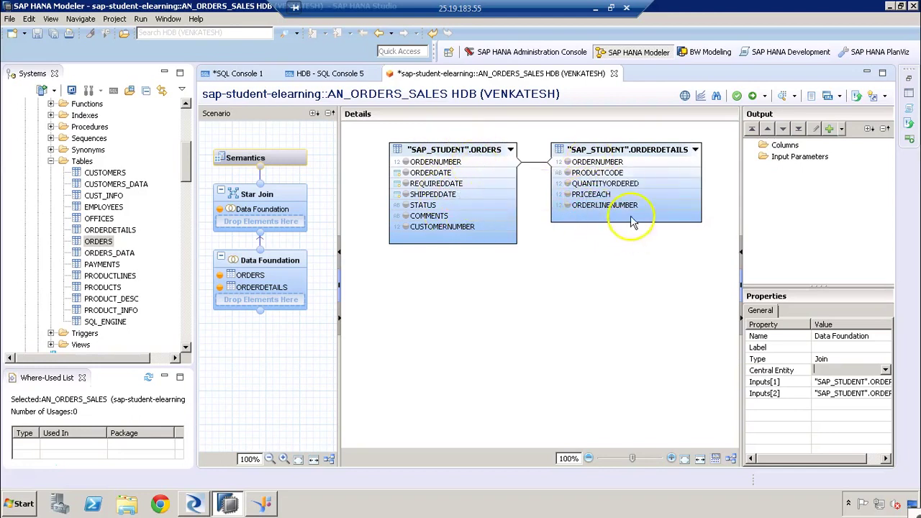
left_click(885, 370)
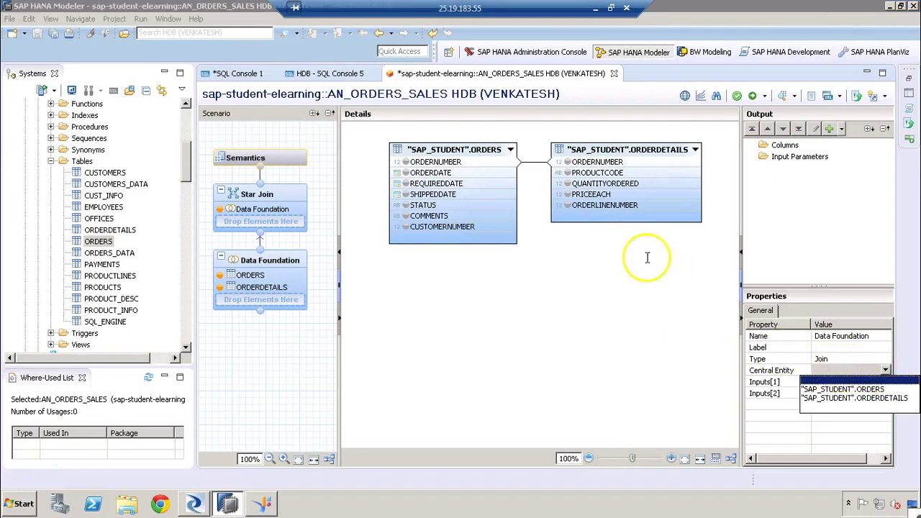
left_click(540, 168)
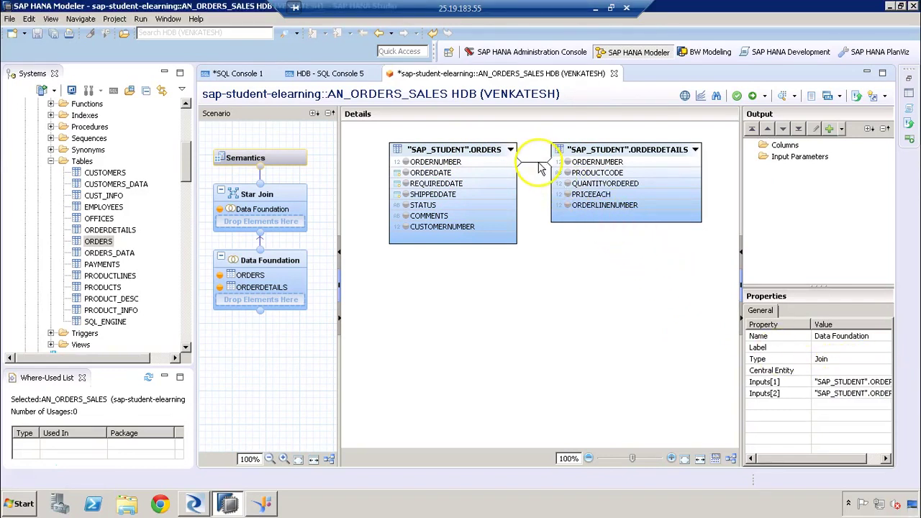
Set the cardinality of the join between ORDERS and ORDERDETAILS to 1..n.
left_click(541, 165)
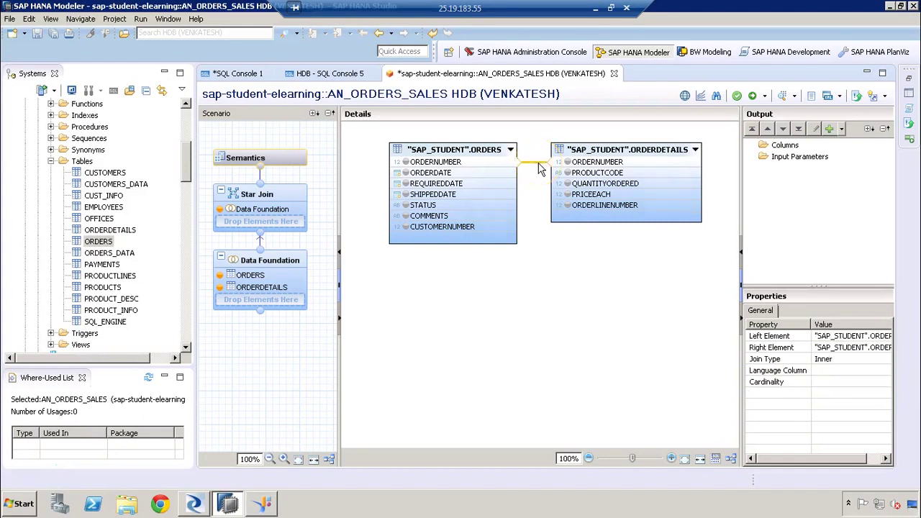
left_click(840, 382)
left_click(885, 381)
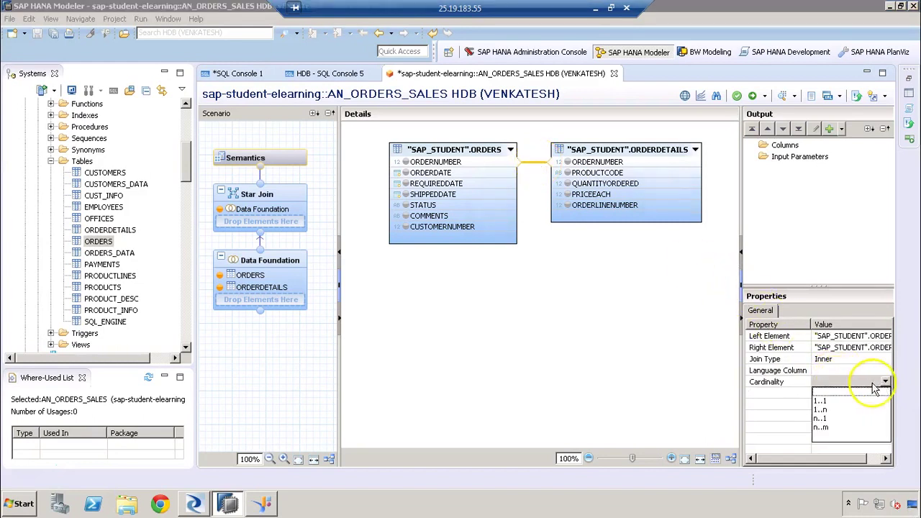
left_click(840, 410)
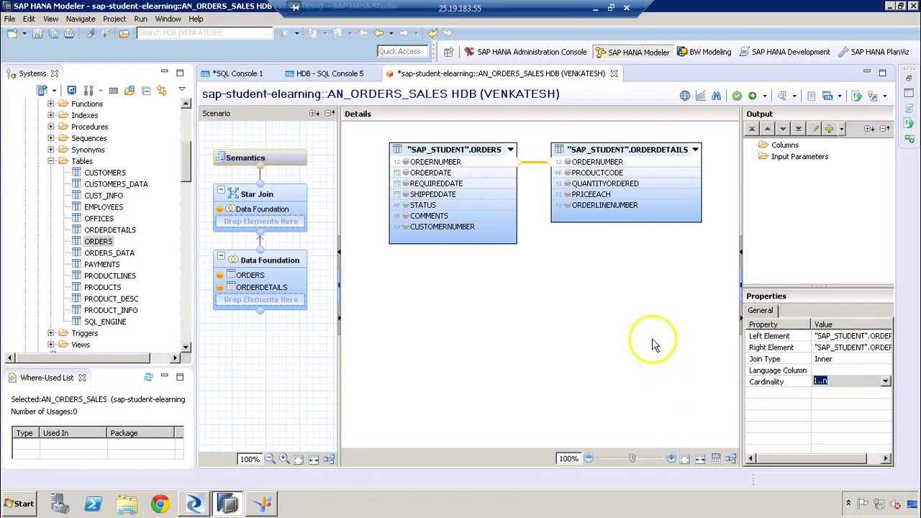
left_click(620, 291)
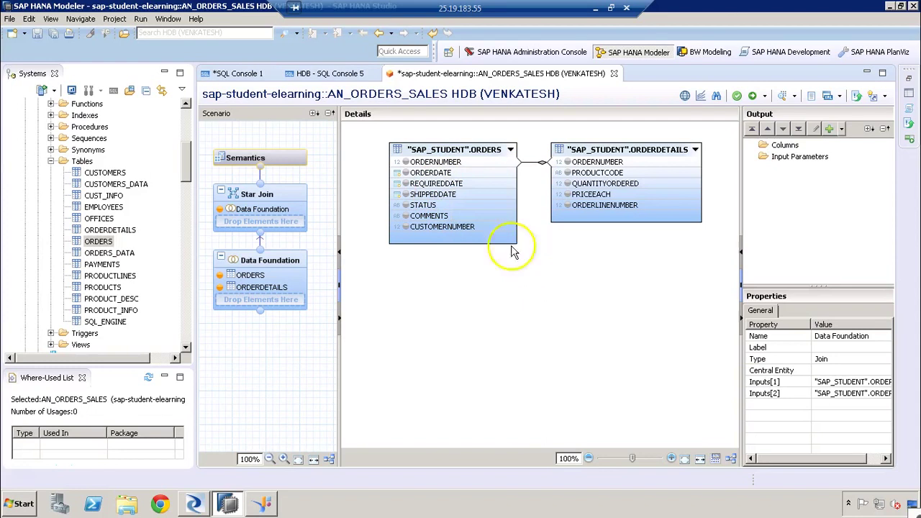
Add ORDERNUMBER, ORDERDATE, SHIPPEDDATE and CUSTOMERNUMBER from the ORDERS table to the Data Foundation output.
left_click(406, 162)
left_click(430, 290)
left_click(406, 173)
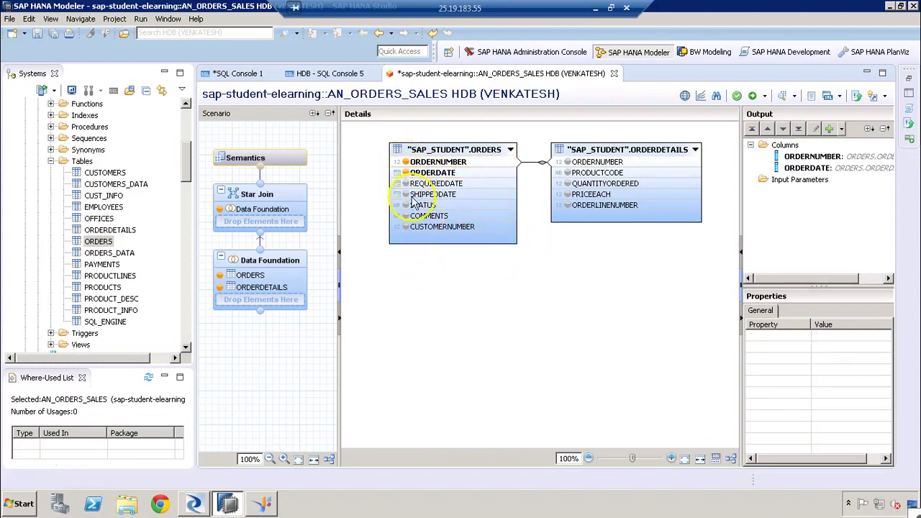
left_click(406, 195)
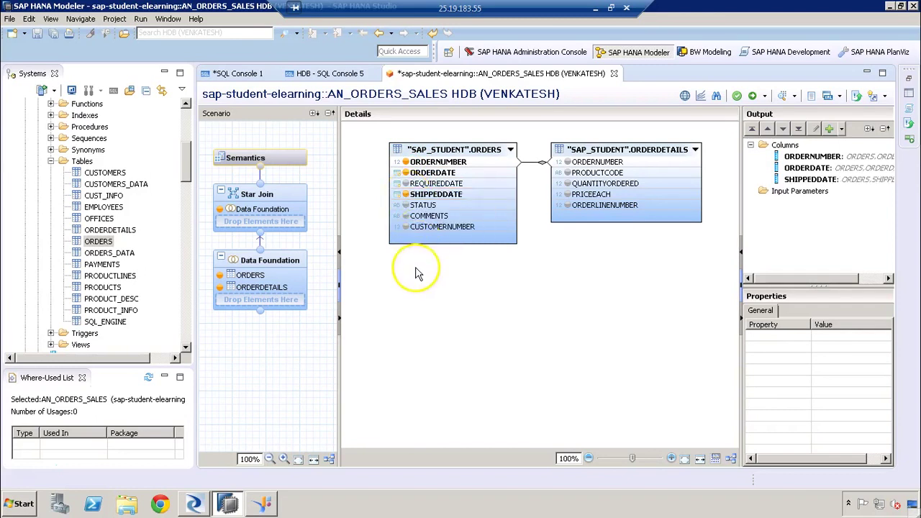
left_click(406, 227)
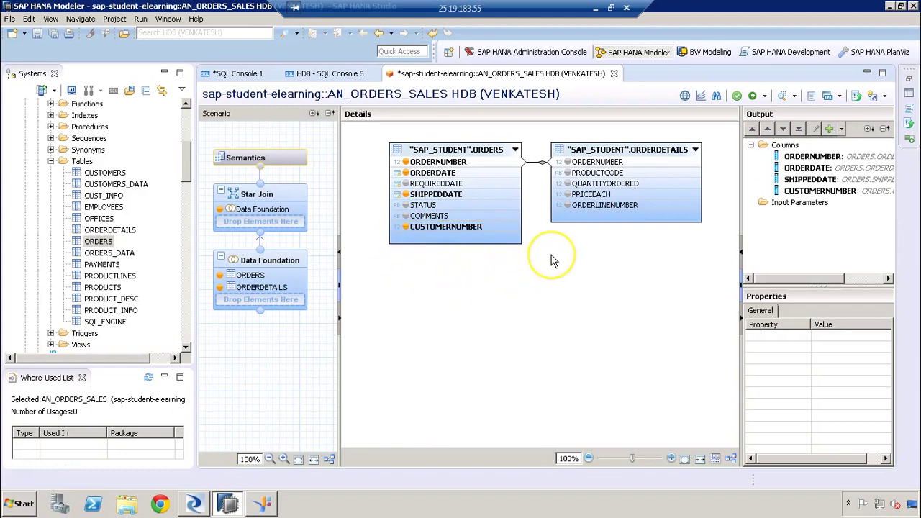
left_click(501, 247)
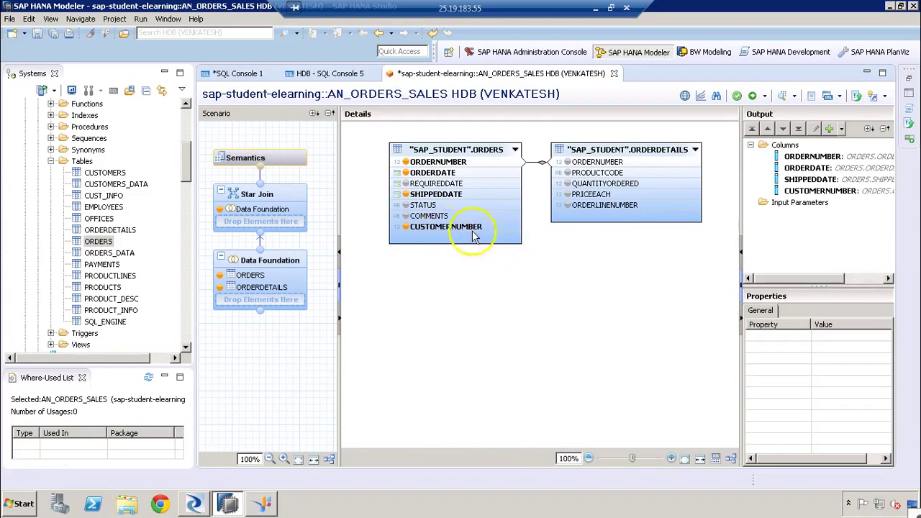
Add PRODUCTCODE, QUANTITYORDERED, PRICEEACH and ORDERLINENUMBER from the ORDERDETAILS table to the output columns.
left_click(567, 174)
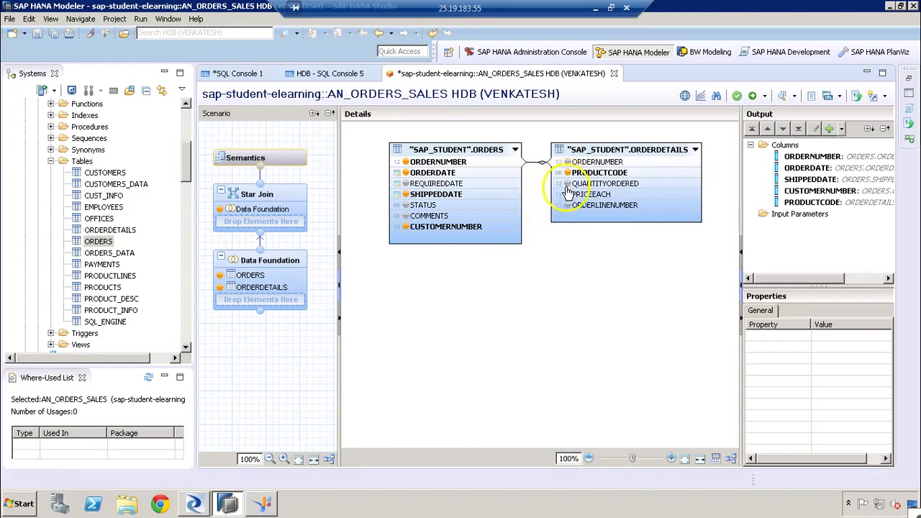
left_click(568, 184)
left_click(567, 195)
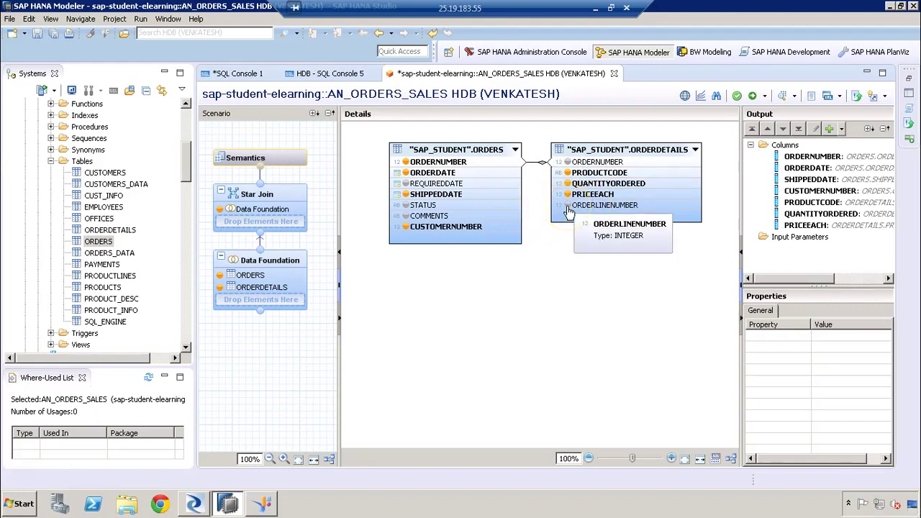
left_click(567, 208)
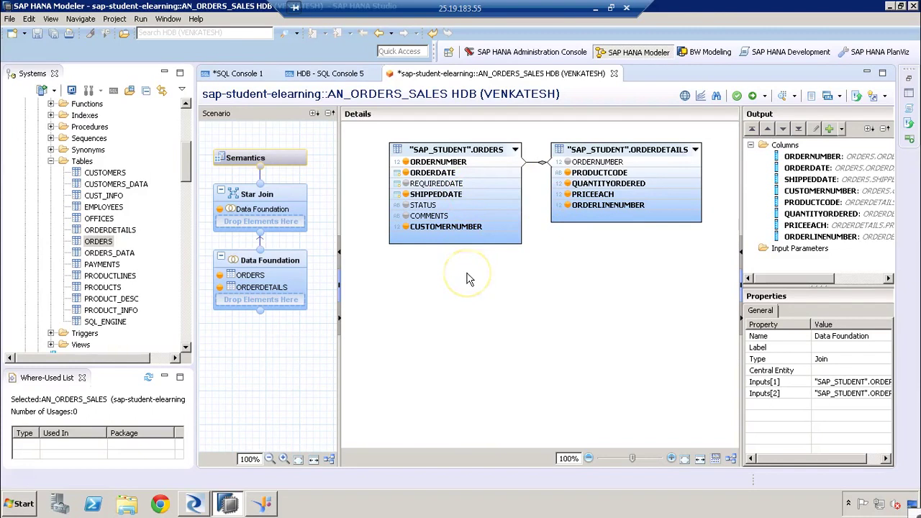
Show the Data Foundation columns in the Star Join node and widen the Details pane slightly.
left_click(287, 211)
left_click_drag(592, 275, 526, 241)
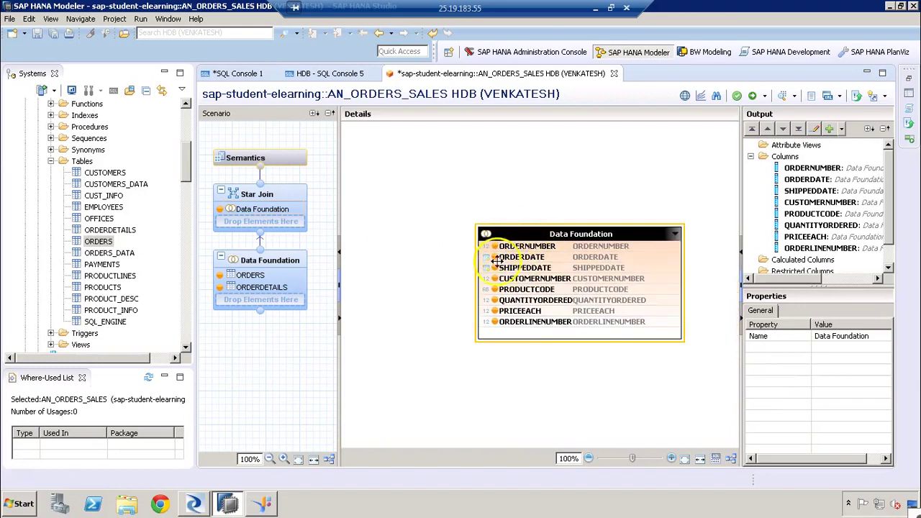
left_click(451, 248)
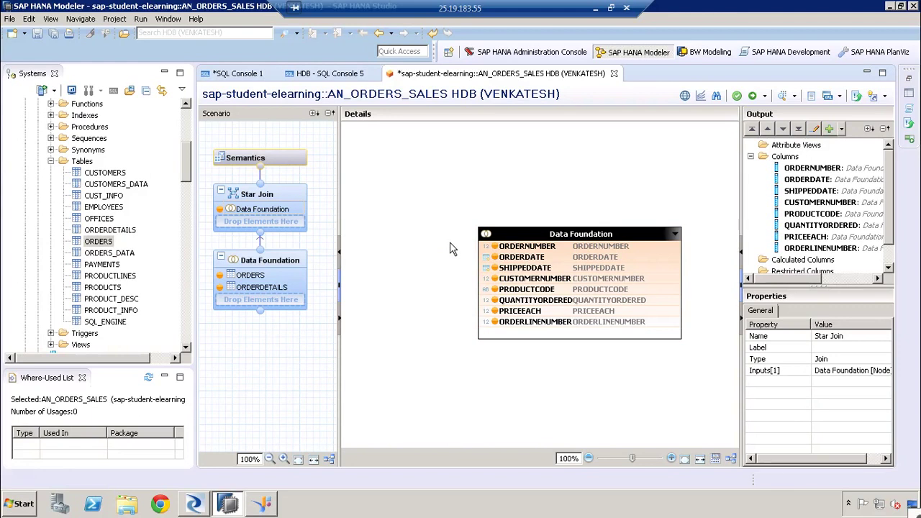
left_click(593, 255)
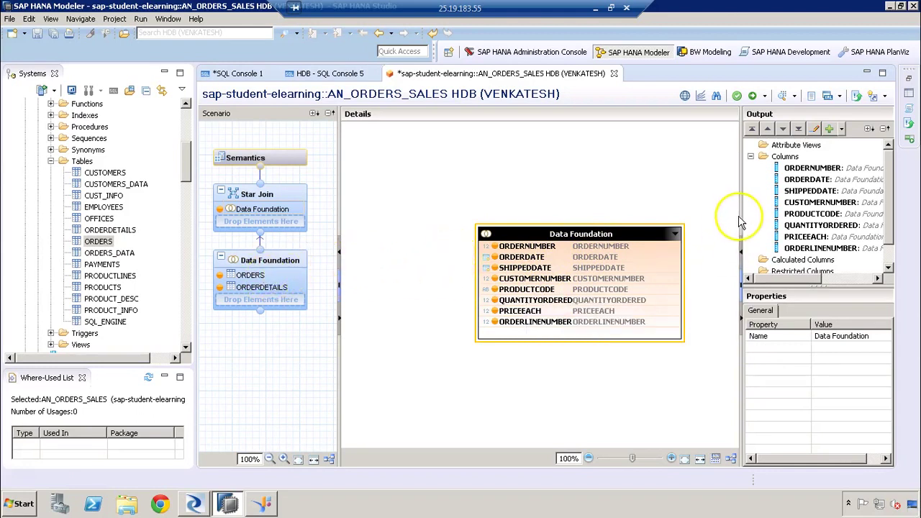
left_click_drag(742, 209, 769, 210)
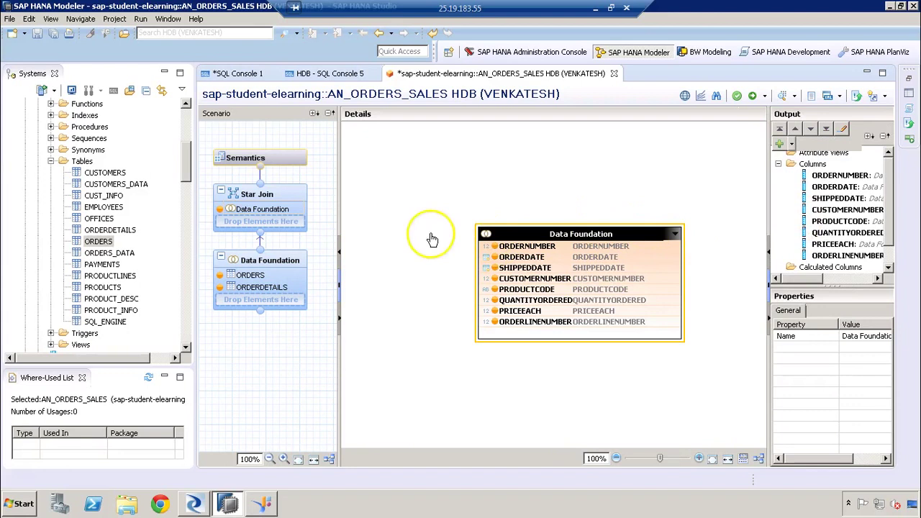
Add the attribute views AT_CUSTOMER, AT_PRODUCTS and AT_TIME from the sap-student-elearning package to the Star Join node.
left_click_drag(187, 181, 190, 338)
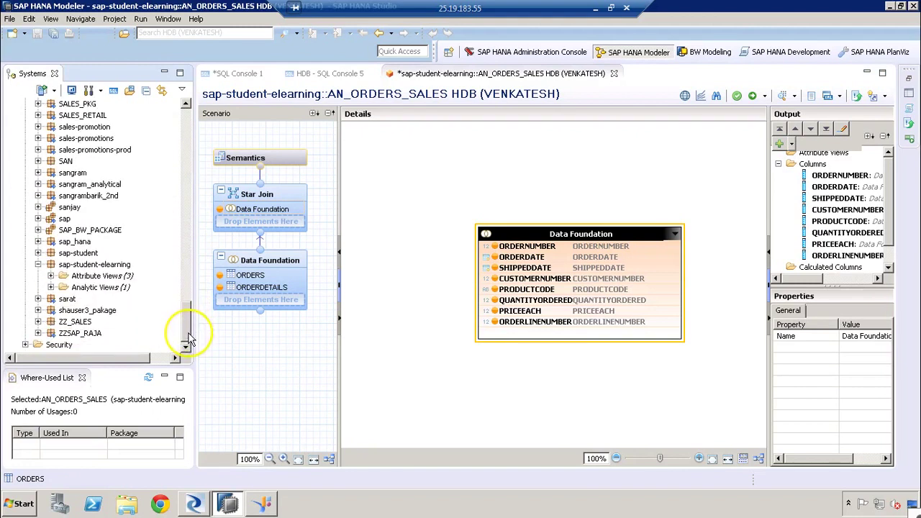
left_click(50, 276)
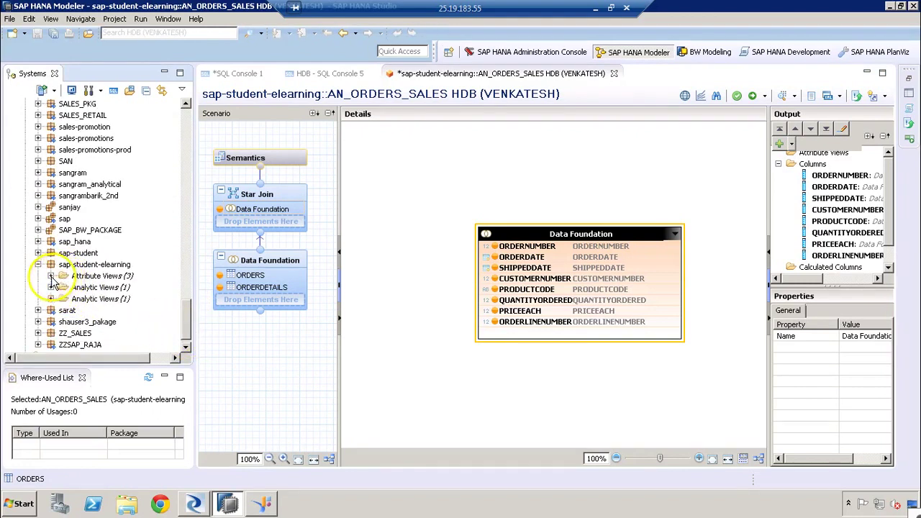
left_click_drag(108, 287, 234, 228)
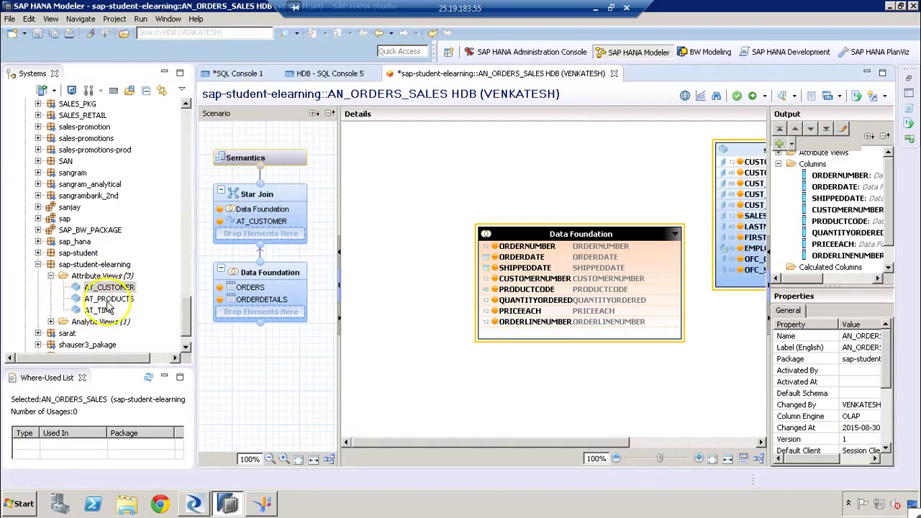
left_click_drag(108, 299, 225, 231)
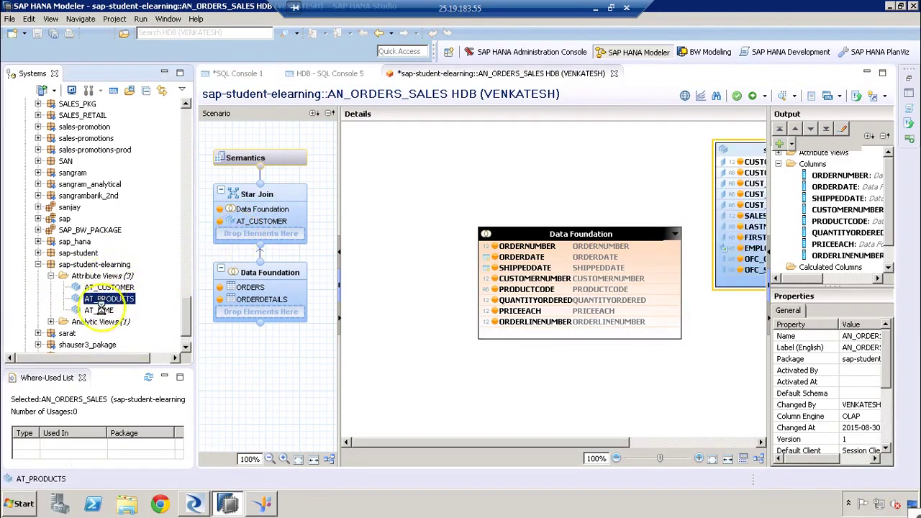
left_click_drag(101, 311, 229, 251)
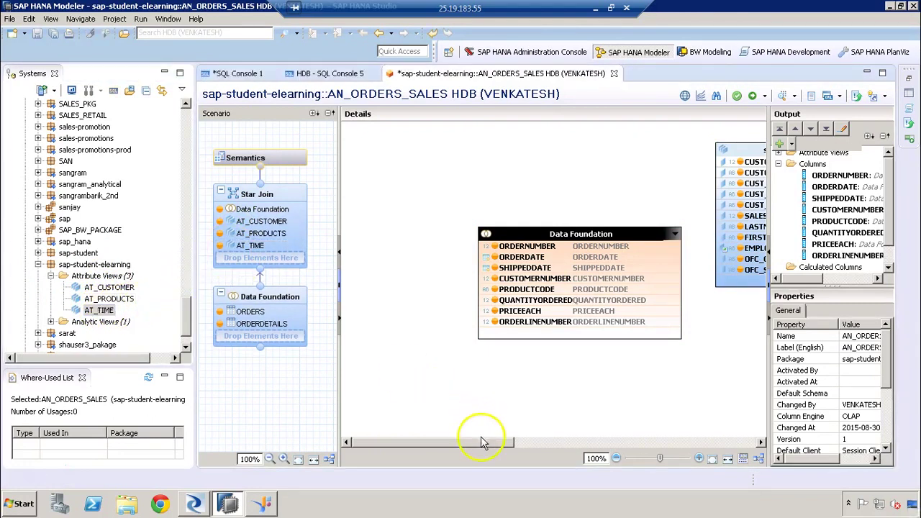
Join CUSTOMERNUMBER of the Data Foundation to CUSTOMERNUMBER of AT_CUSTOMER and set the join type to Left Outer.
left_click_drag(482, 447, 522, 446)
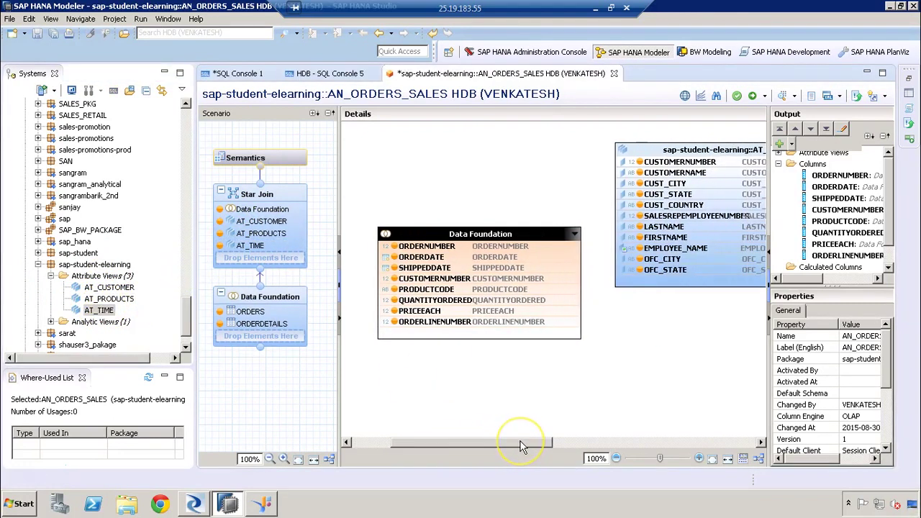
left_click(633, 320)
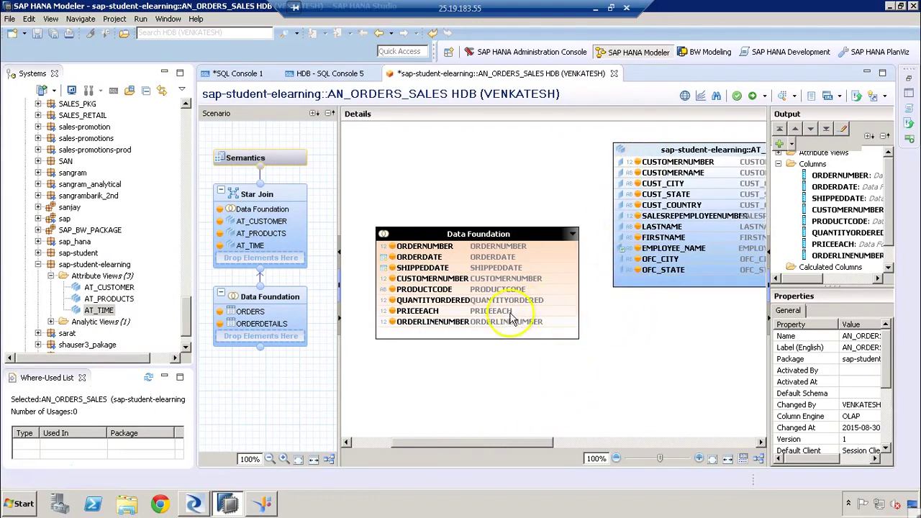
mouse_move(570, 280)
left_mouse_down()
mouse_move(590, 281)
mouse_move(607, 160)
mouse_move(611, 175)
mouse_move(619, 166)
left_mouse_up()
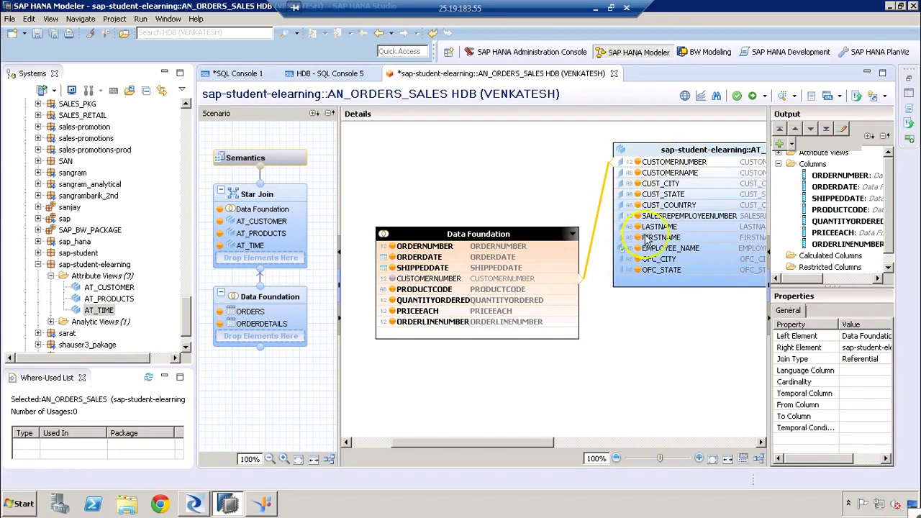
left_click(650, 320)
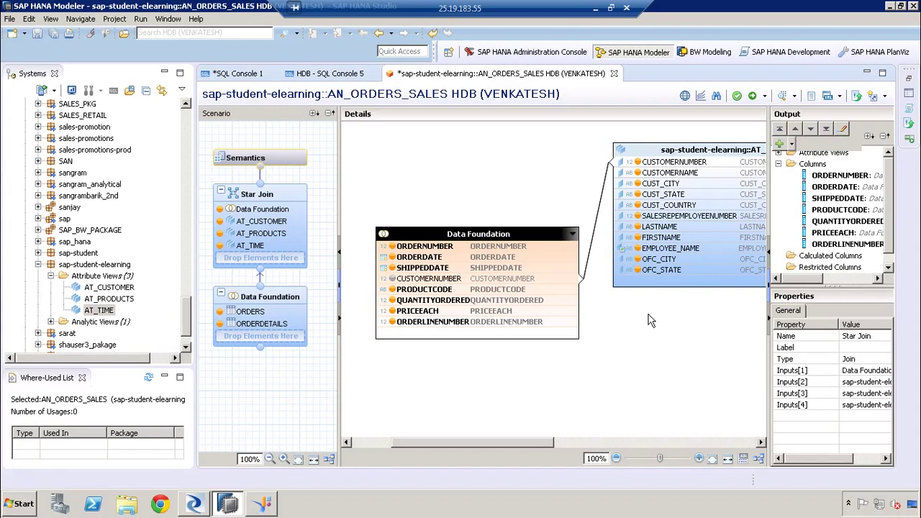
left_click(587, 263)
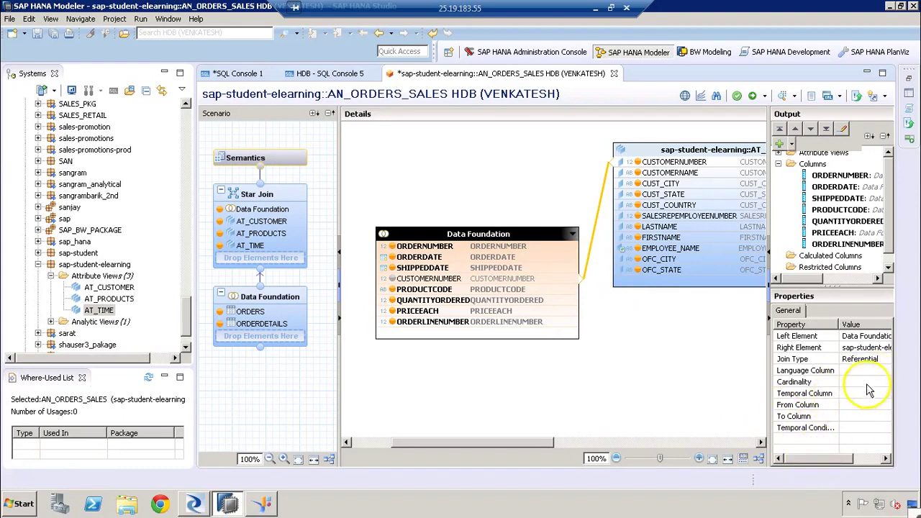
left_click(874, 359)
left_click(884, 358)
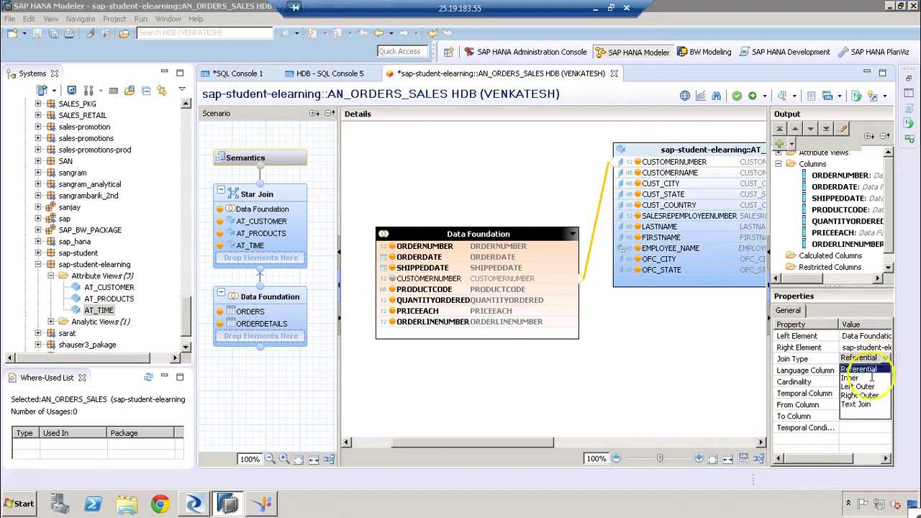
left_click(858, 387)
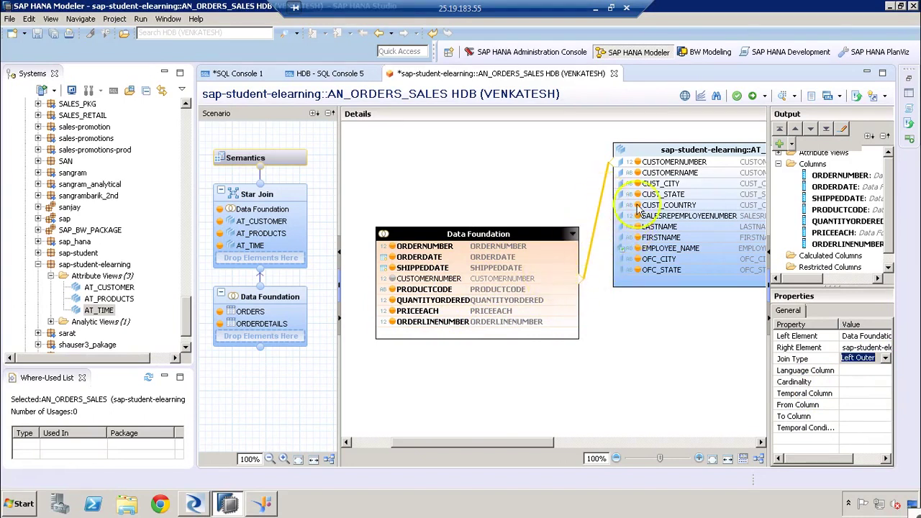
Move the AT_PRODUCTS view below AT_CUSTOMER in the star join diagram.
left_click_drag(549, 444, 643, 442)
left_click(554, 427)
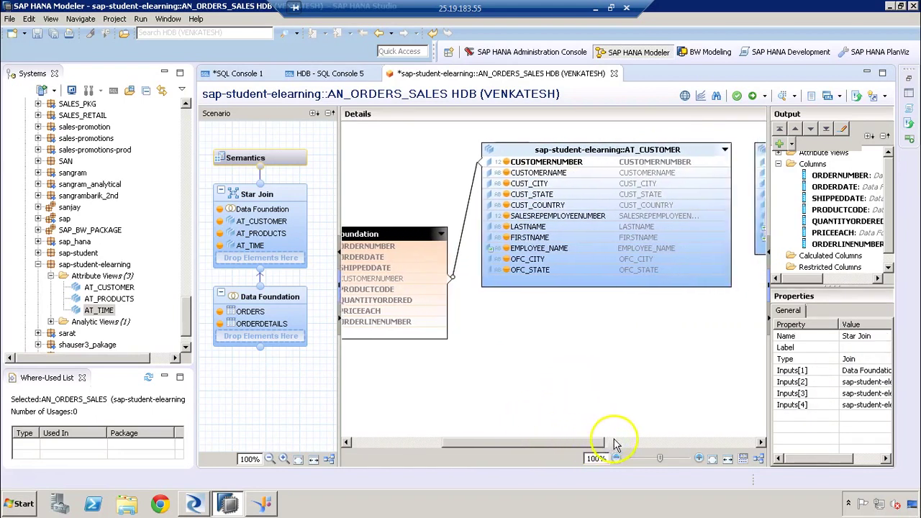
left_click_drag(687, 173, 508, 338)
left_click_drag(515, 446, 457, 446)
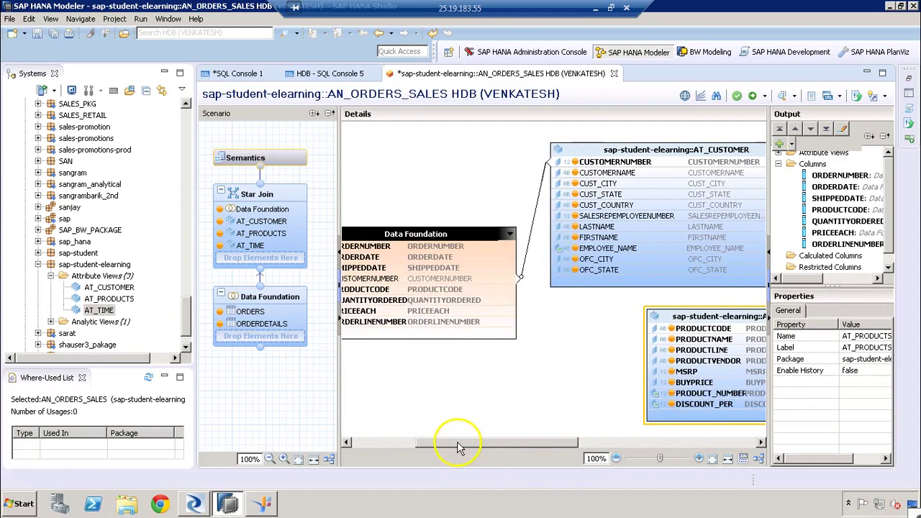
Join PRODUCTCODE of the Data Foundation to PRODUCTCODE of AT_PRODUCTS as a Left Outer join.
left_click_drag(504, 291, 662, 333)
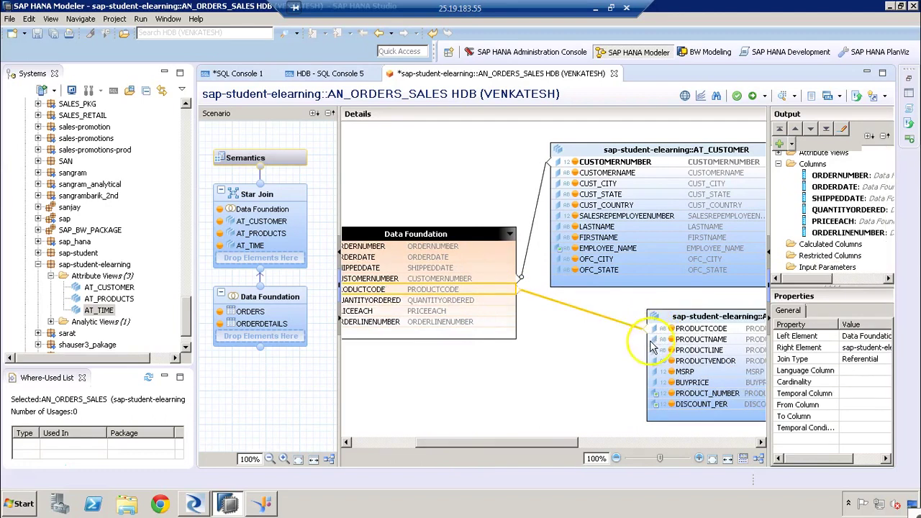
left_click(861, 359)
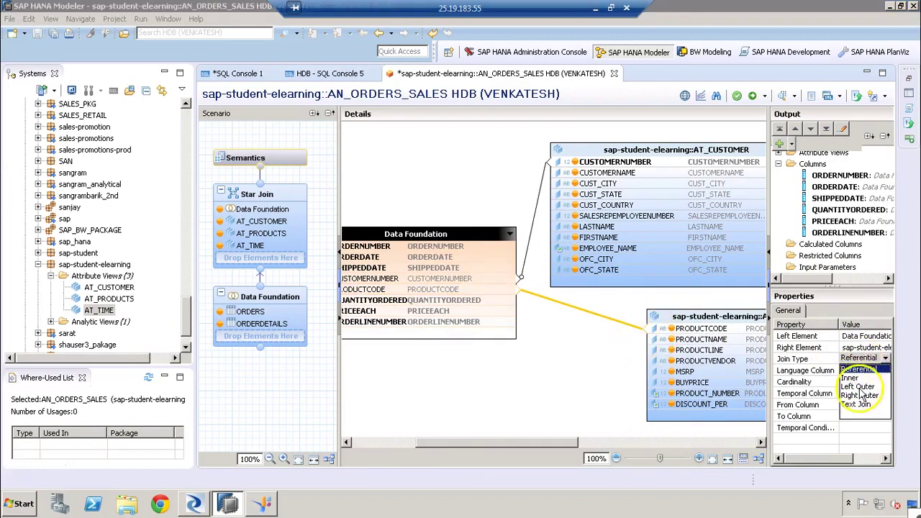
left_click(859, 386)
left_click(566, 365)
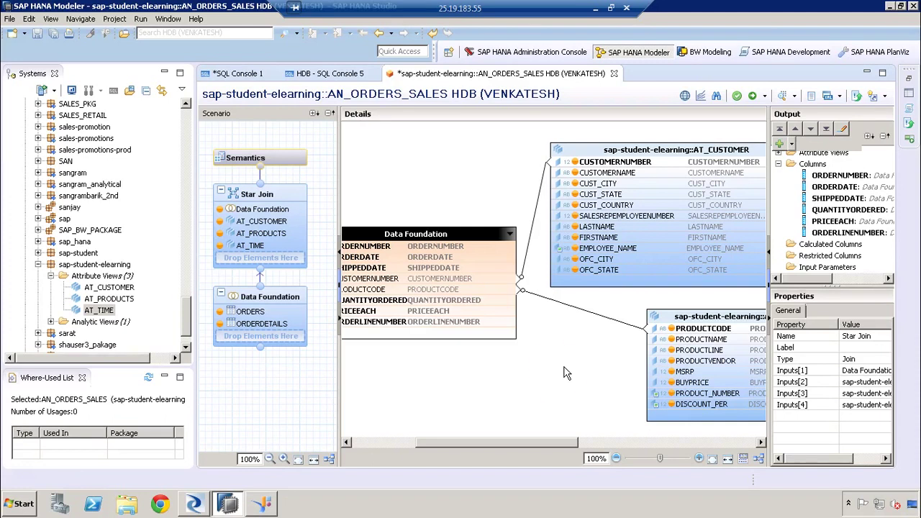
Set the cardinality of the join between the Data Foundation and AT_PRODUCTS to n..1.
left_click(572, 446)
left_click_drag(572, 446, 587, 443)
left_click(595, 326)
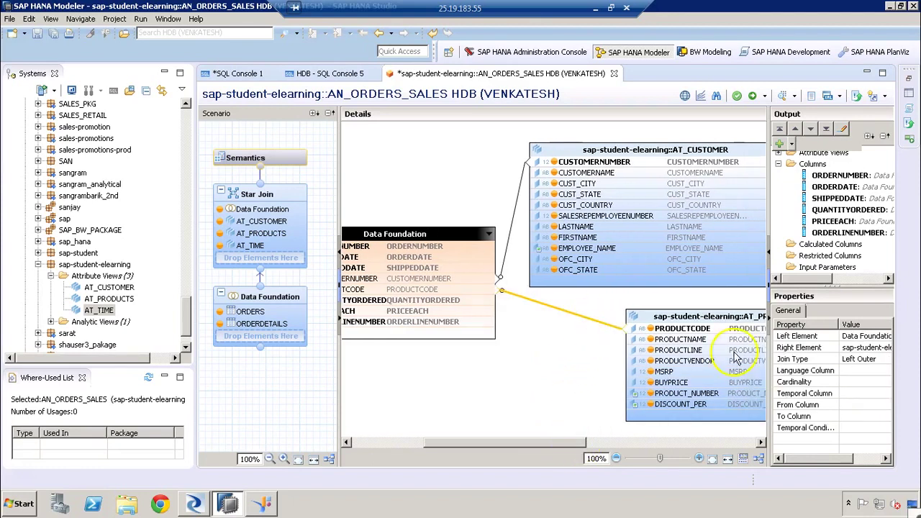
left_click(866, 381)
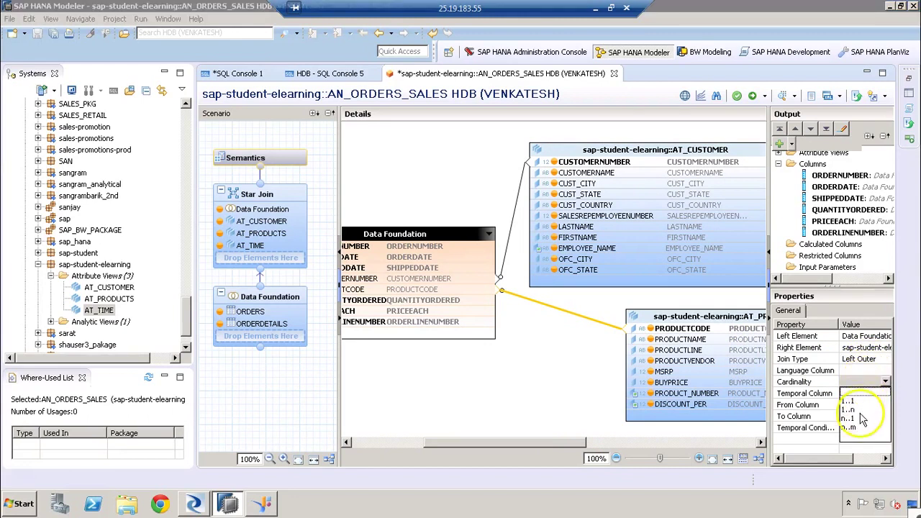
Move the AT_TIME view close to the Data Foundation in the star join diagram.
left_click_drag(577, 441, 735, 441)
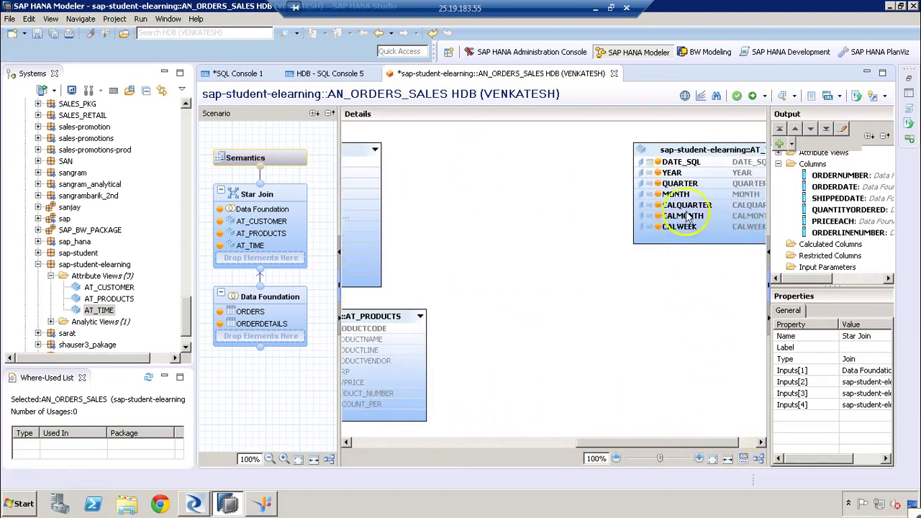
left_click_drag(696, 150, 534, 230)
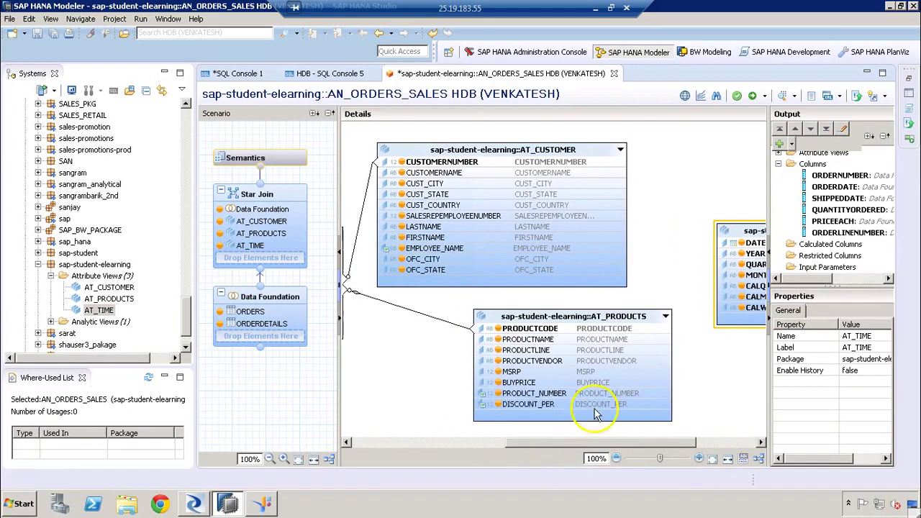
left_click_drag(727, 231, 434, 288)
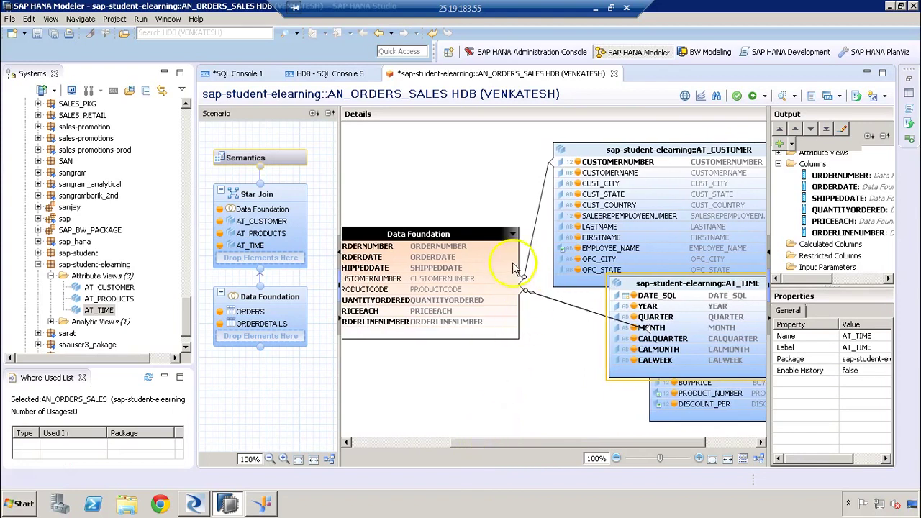
Join ORDERDATE of the Data Foundation to DATE_SQL of AT_TIME as a Left Outer join.
left_click_drag(515, 258, 616, 297)
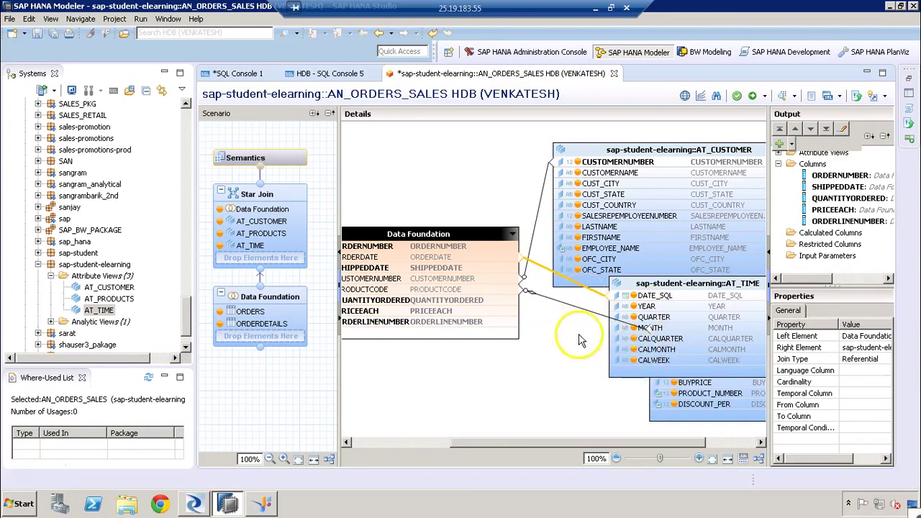
left_click(858, 358)
left_click(858, 386)
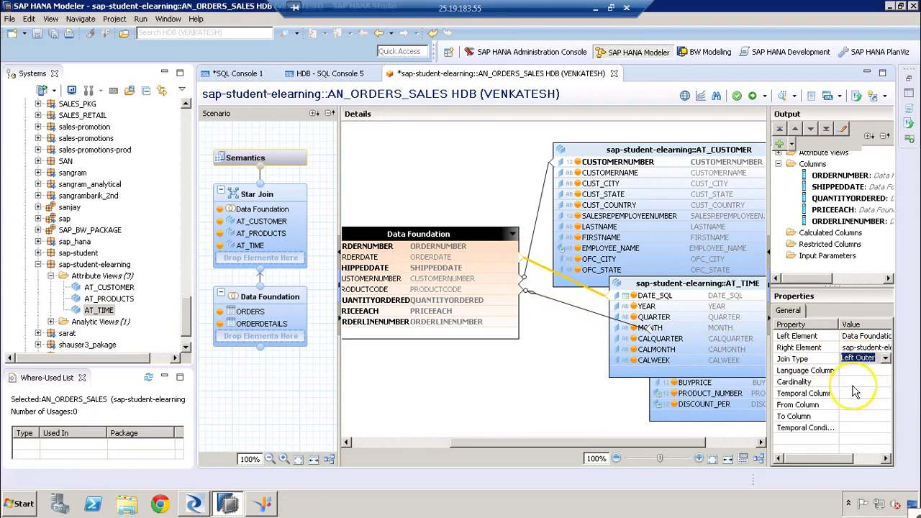
Set the cardinality of the ORDERDATE to DATE_SQL join to n..1 and auto-arrange the star join diagram.
left_click(871, 385)
left_click(870, 383)
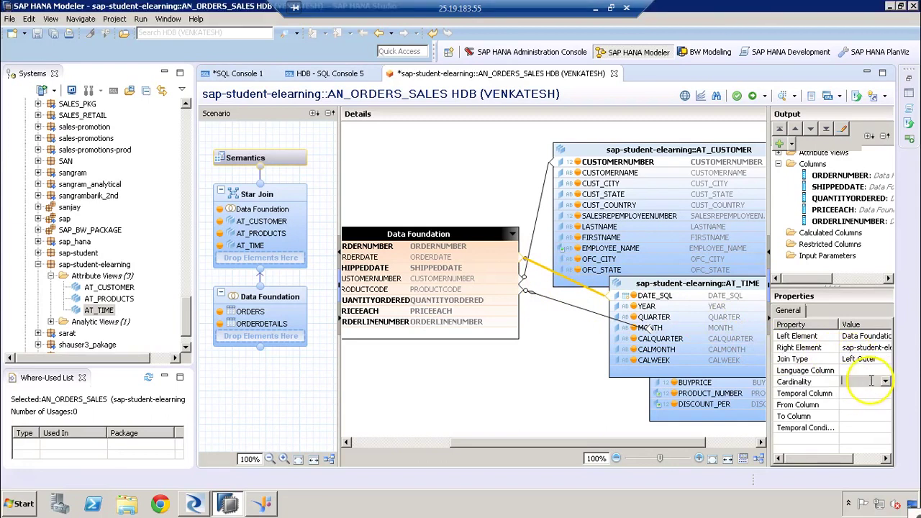
left_click(606, 405)
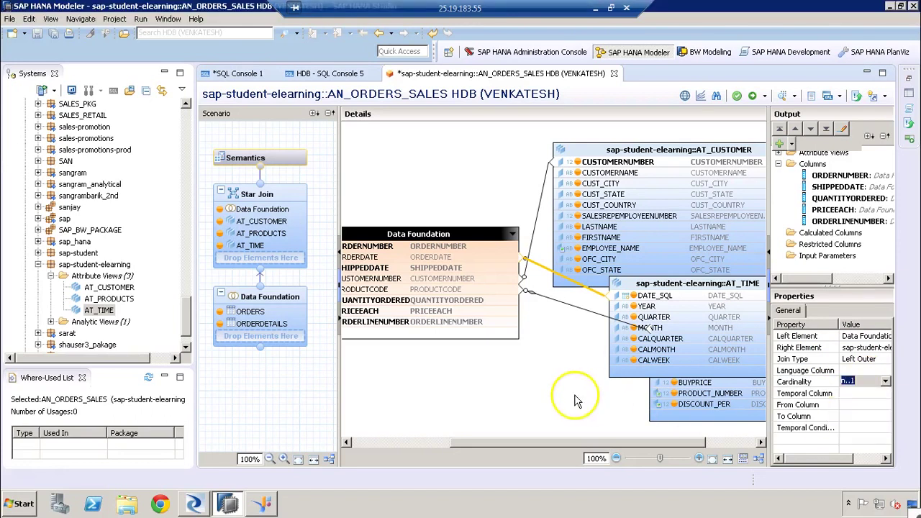
left_click(575, 401)
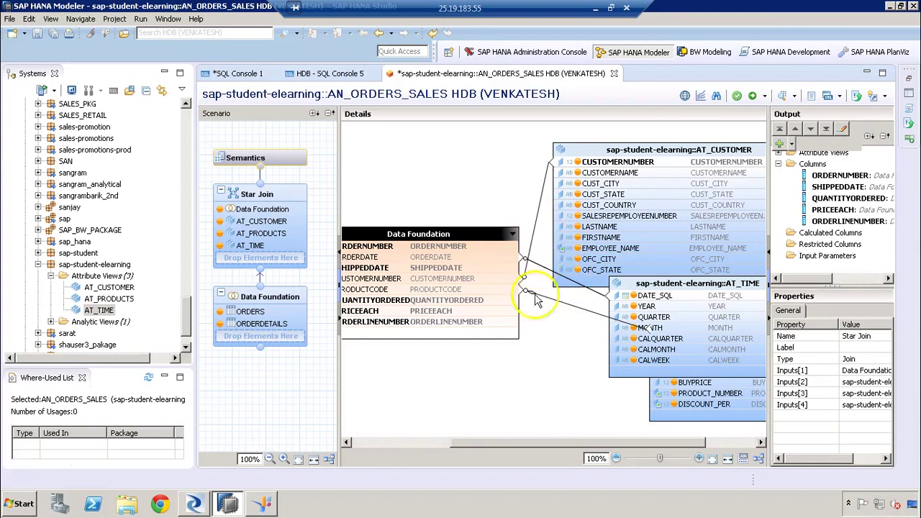
left_click(761, 464)
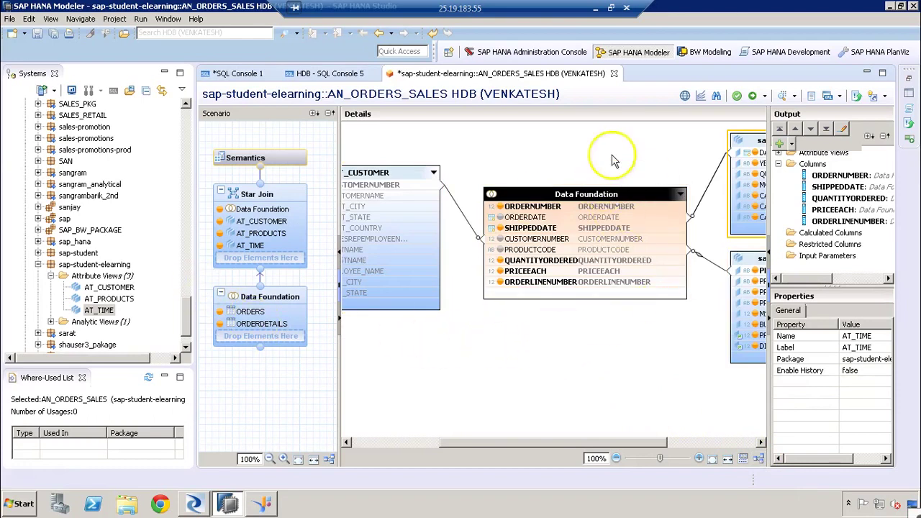
Review the local and shared columns and the view properties in the Semantics node.
left_click(299, 157)
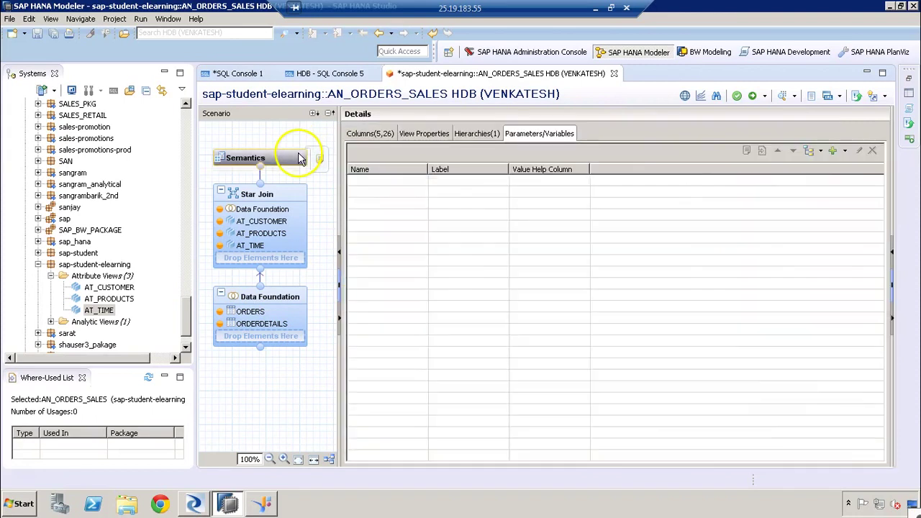
left_click(369, 134)
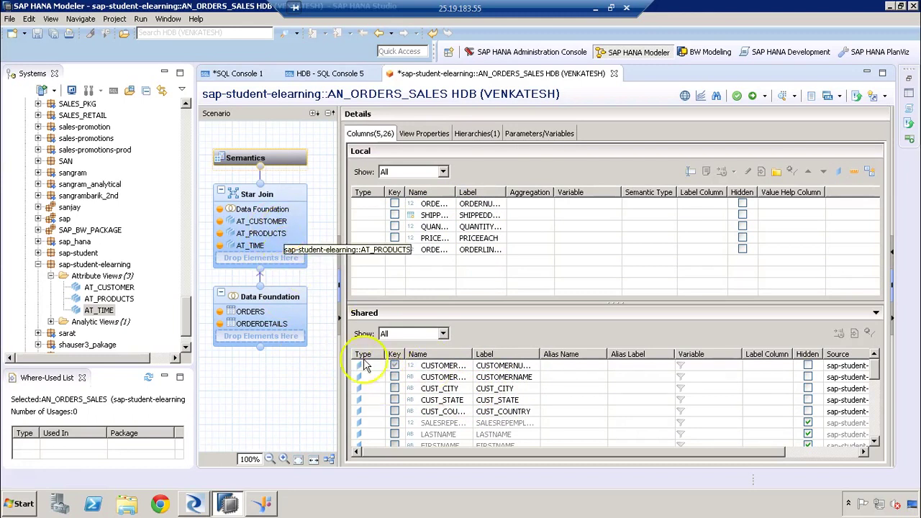
left_click(426, 133)
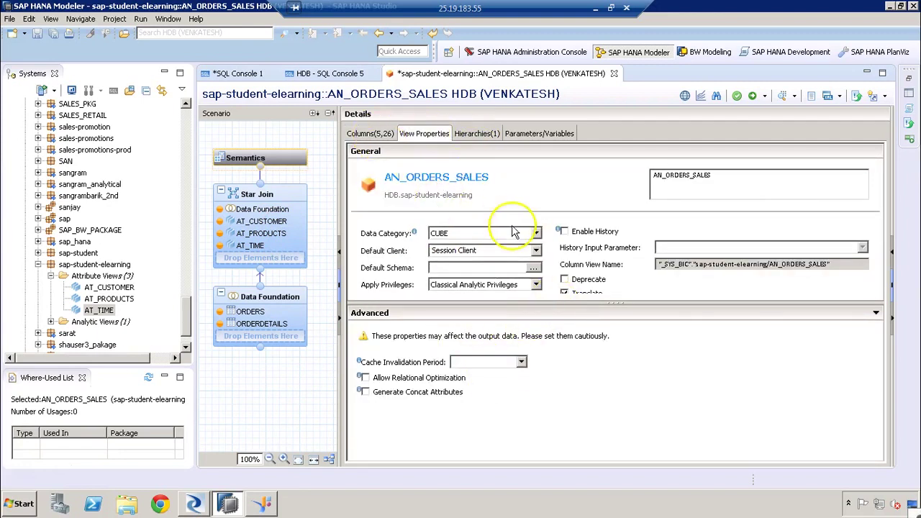
left_click(381, 136)
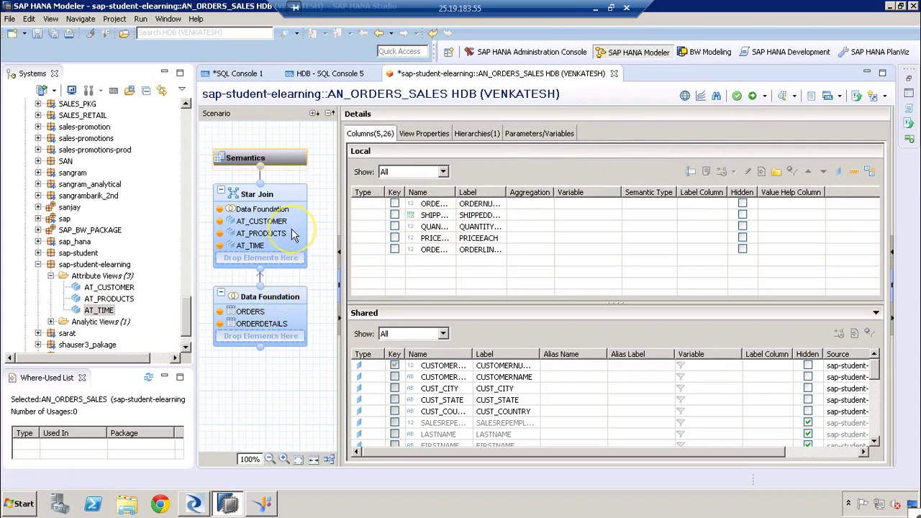
Save and validate the analytic view, and check the output columns of the Data Foundation.
left_click(737, 98)
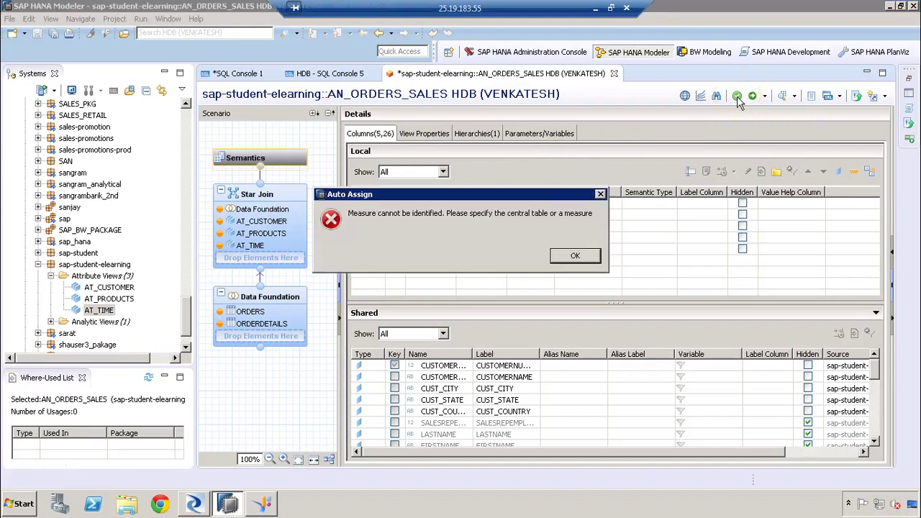
left_click(575, 258)
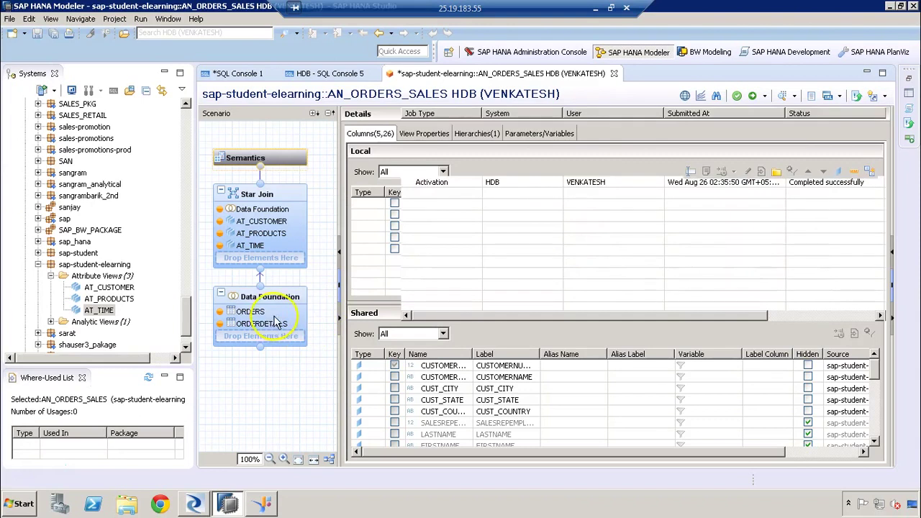
left_click(281, 316)
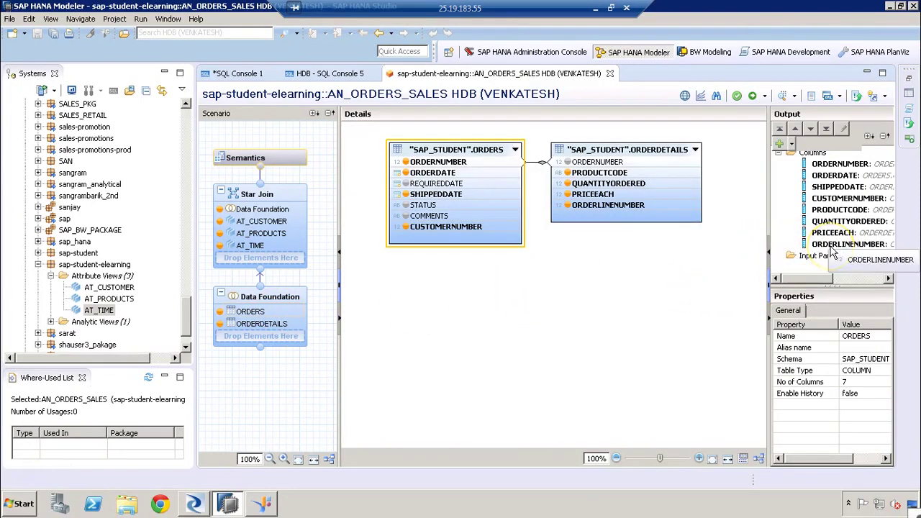
In the Semantics node, widen the Name column and mark the local columns QUANTITYORDERED and PRICEEACH as measures.
left_click(288, 160)
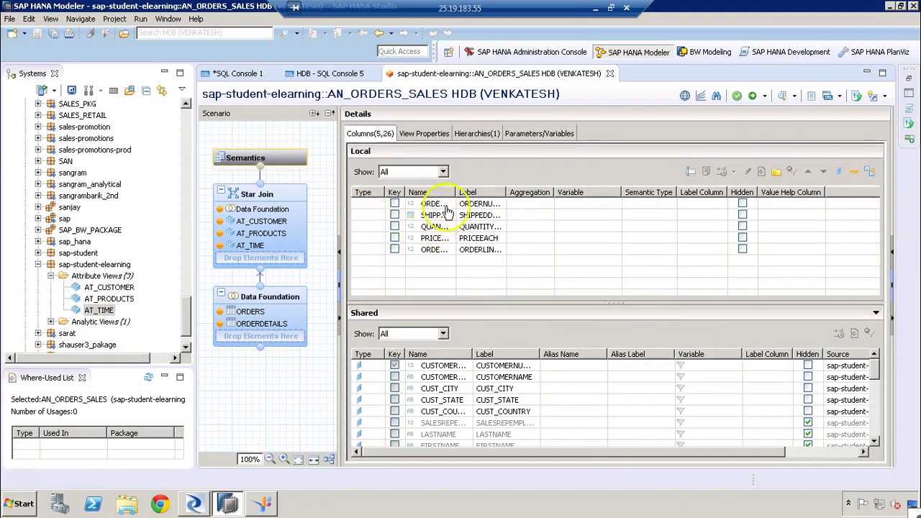
left_click_drag(455, 189, 522, 192)
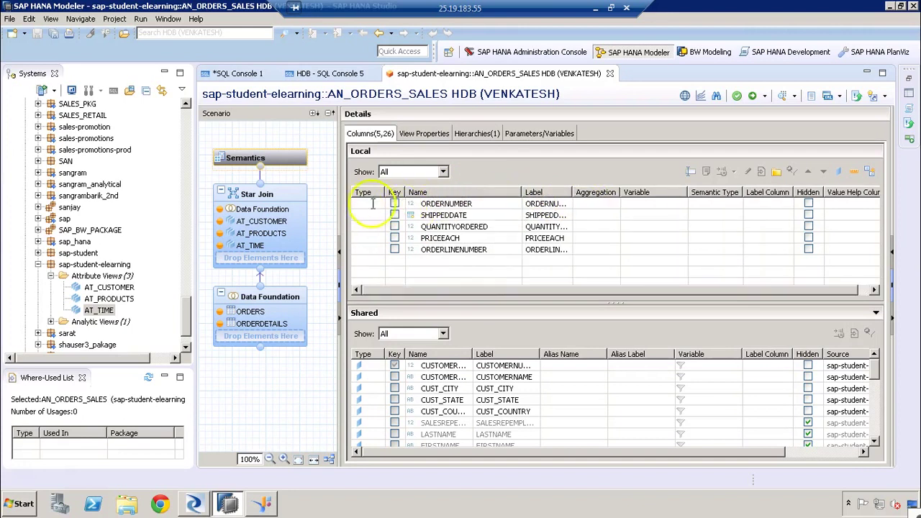
left_click(374, 250)
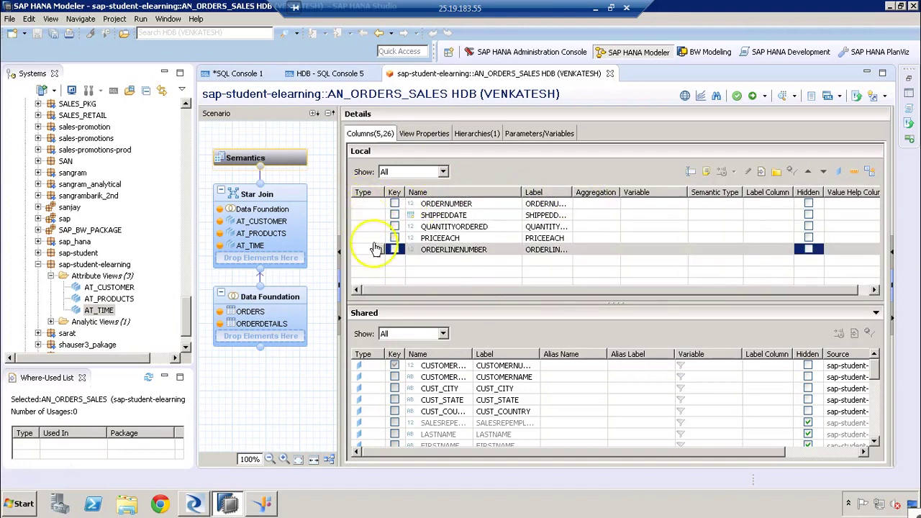
left_click(374, 238, "shift")
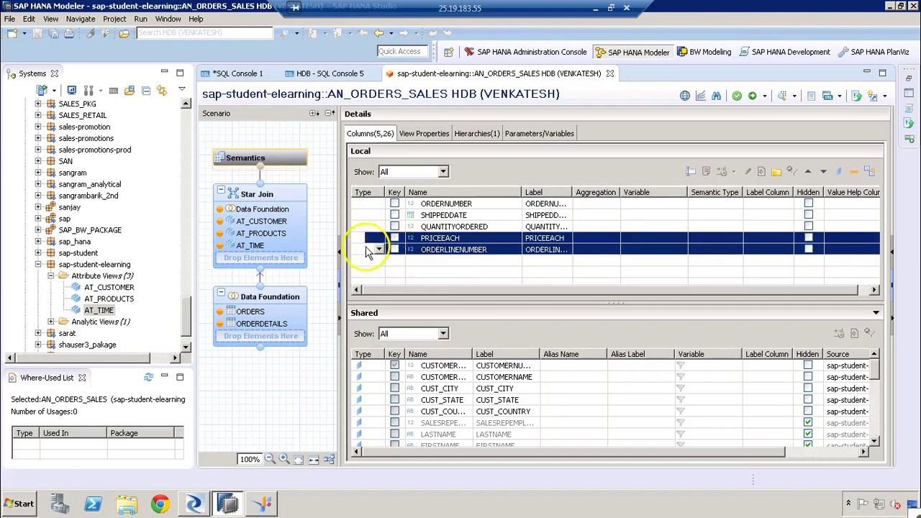
left_click(369, 242)
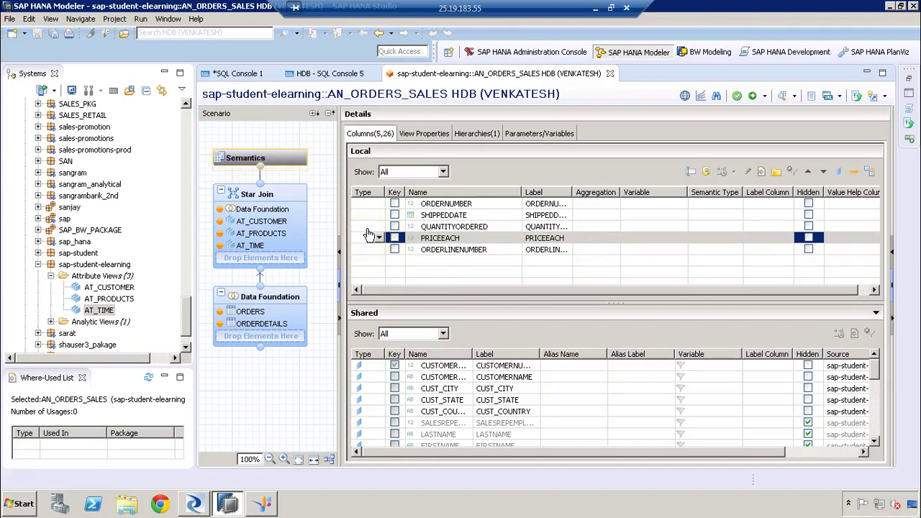
left_click(371, 227, "shift")
left_click_drag(397, 237, 855, 177)
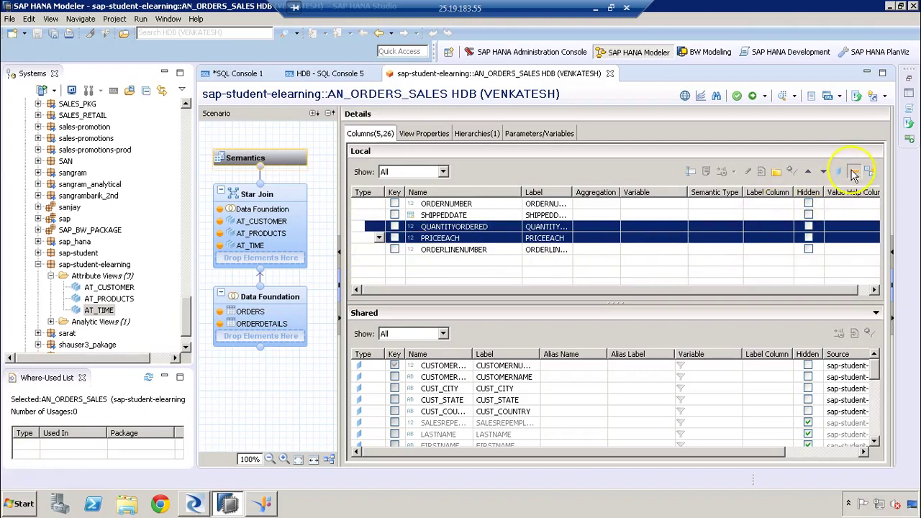
left_click(854, 173)
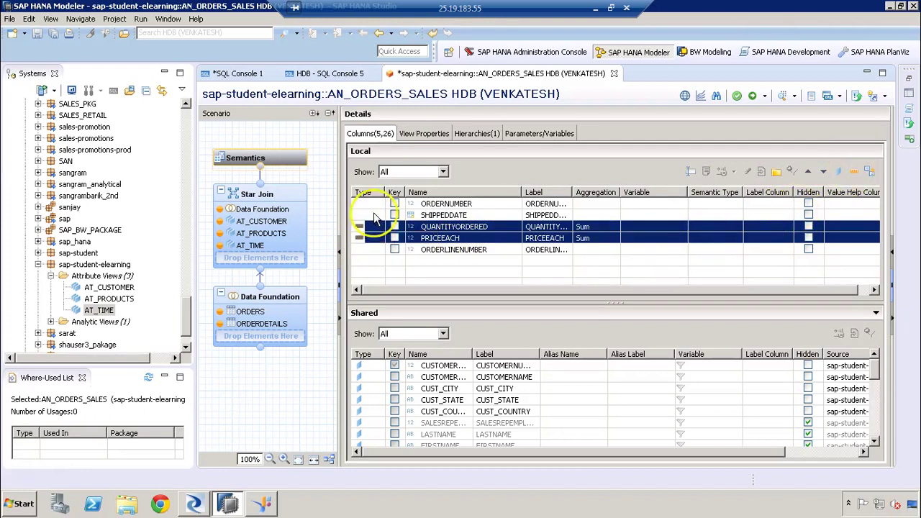
Mark the local columns ORDERNUMBER, SHIPPEDDATE and ORDERLINENUMBER as attributes and widen the Label column.
left_click(377, 265)
left_click(370, 203)
left_click(370, 216, "shift")
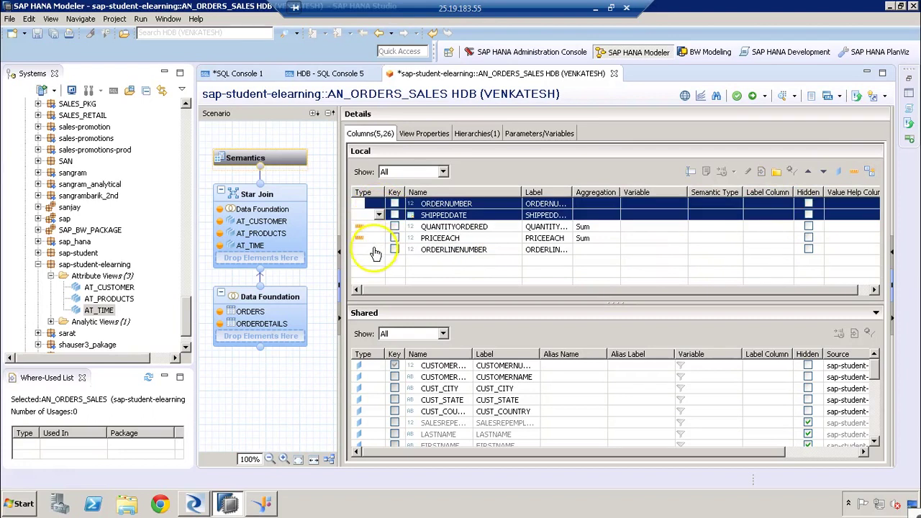
left_click(375, 250, "ctrl")
left_click(840, 173)
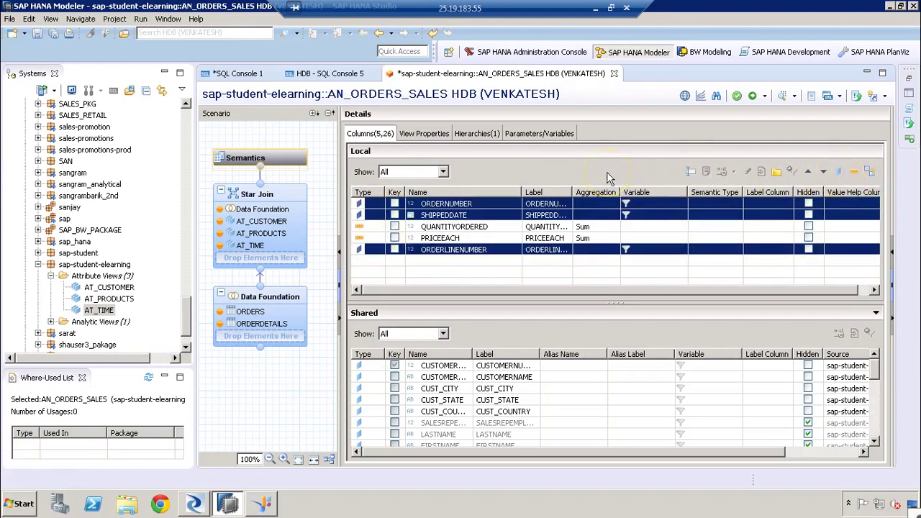
left_click(580, 250)
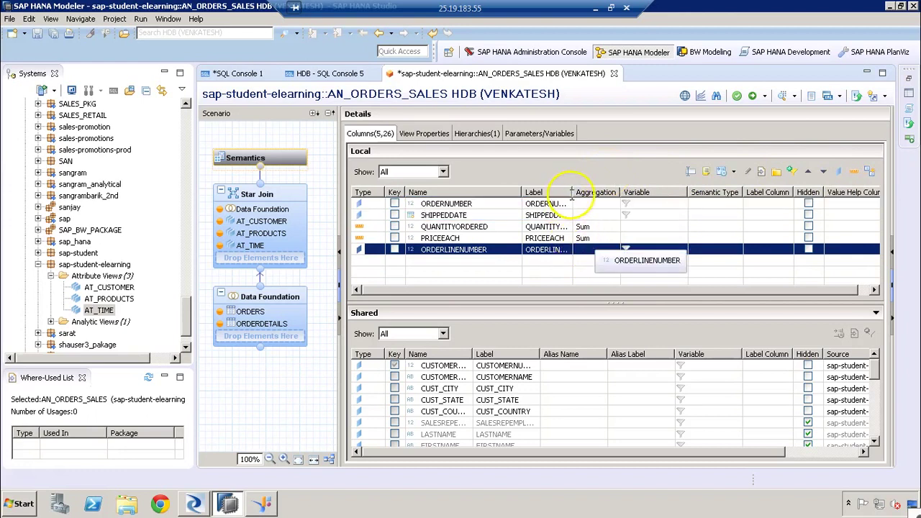
left_click_drag(572, 192, 585, 194)
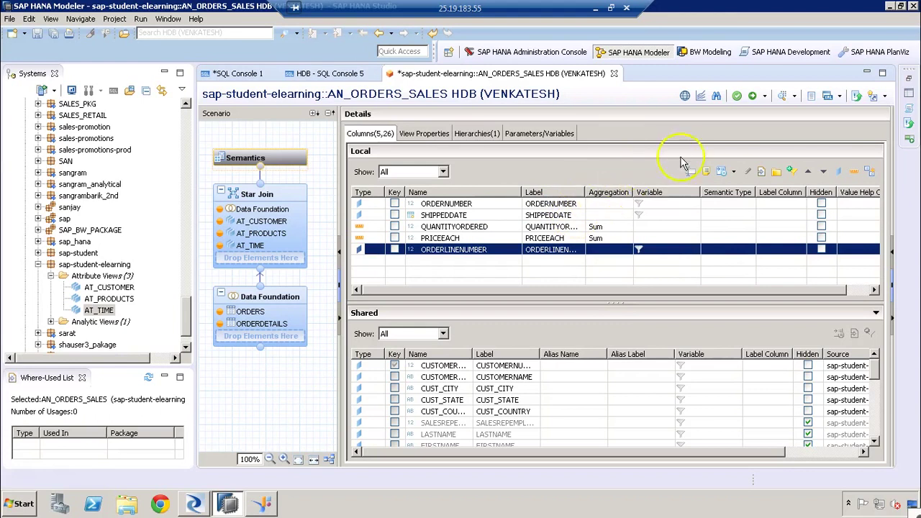
Validate and activate the analytic view, checking the job log after each run.
left_click(736, 99)
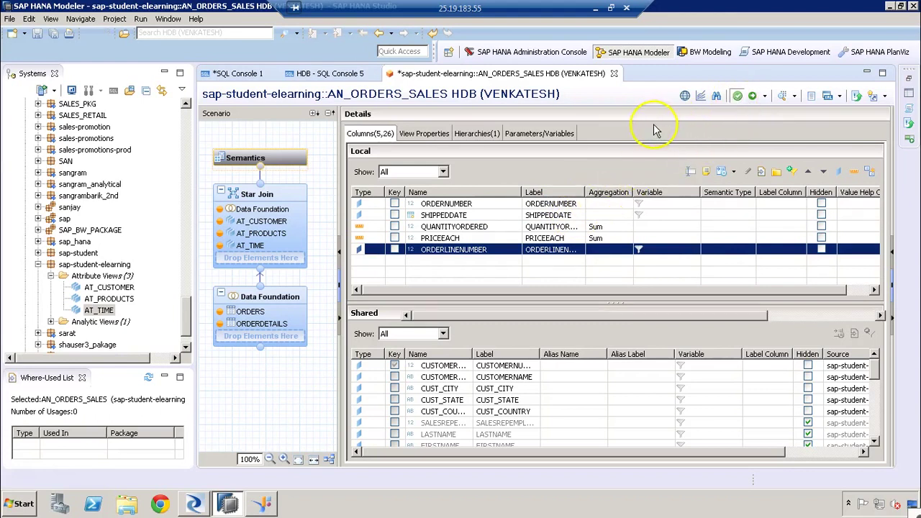
left_click(908, 116)
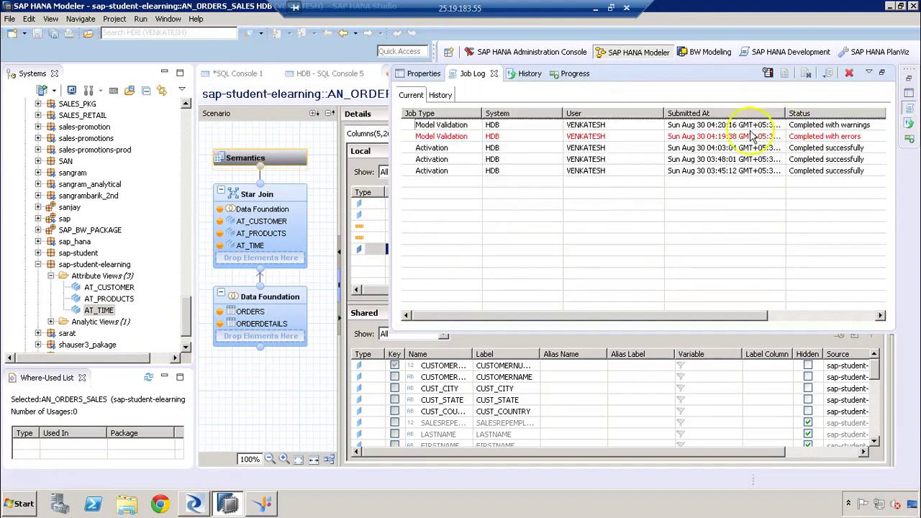
left_click(301, 119)
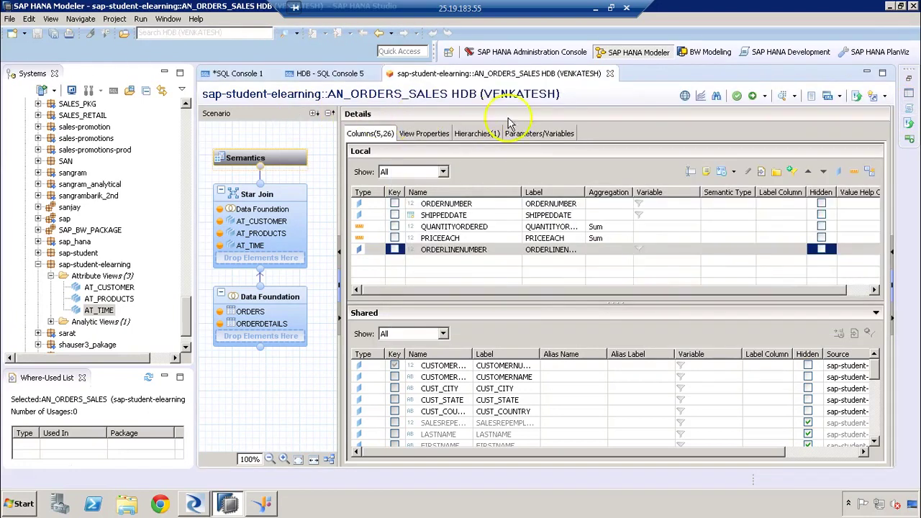
left_click(752, 97)
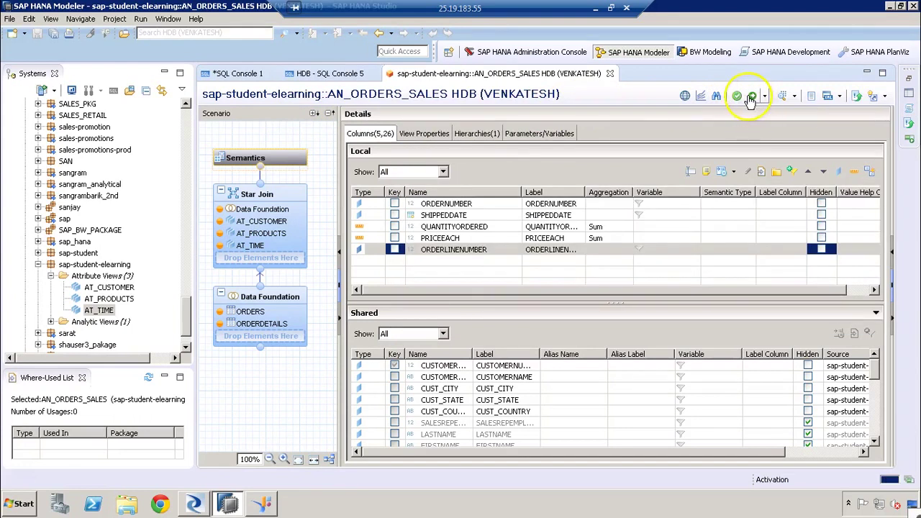
left_click(911, 114)
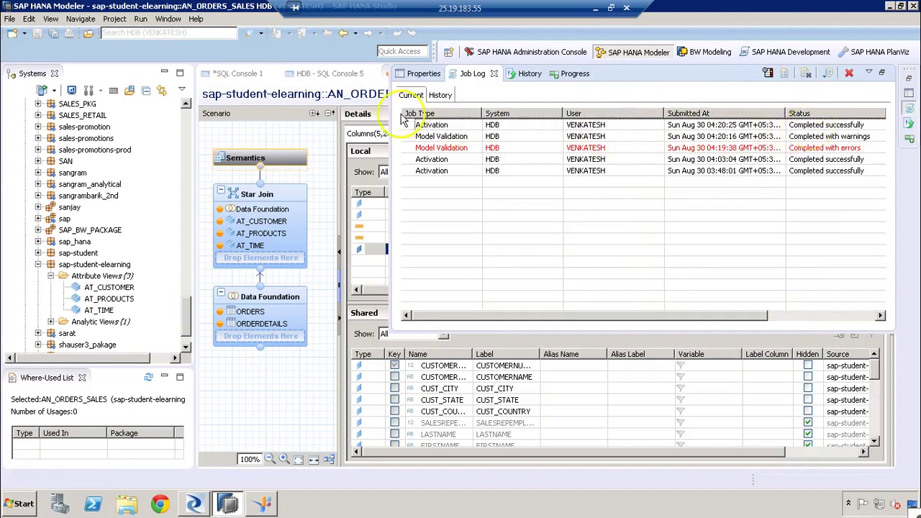
left_click(383, 117)
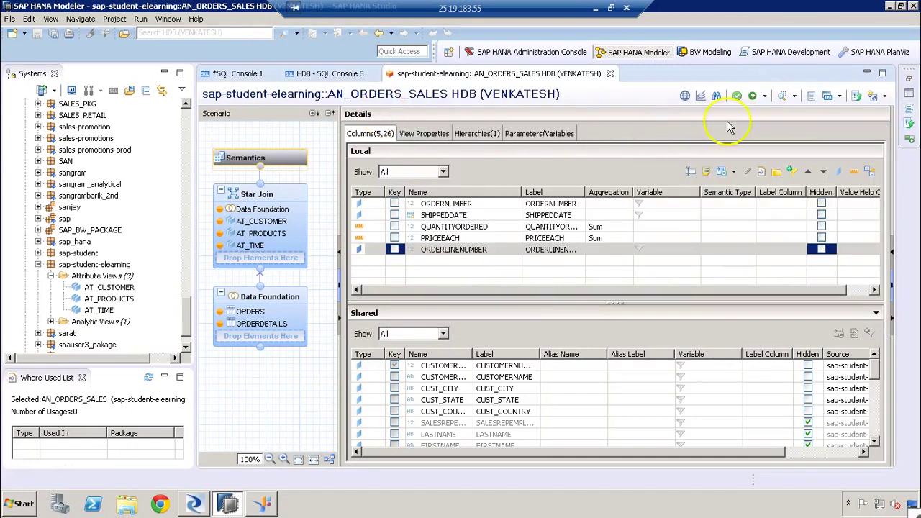
Preview the analytic view's data and look through the raw data columns from customer to time attributes.
left_click(782, 100)
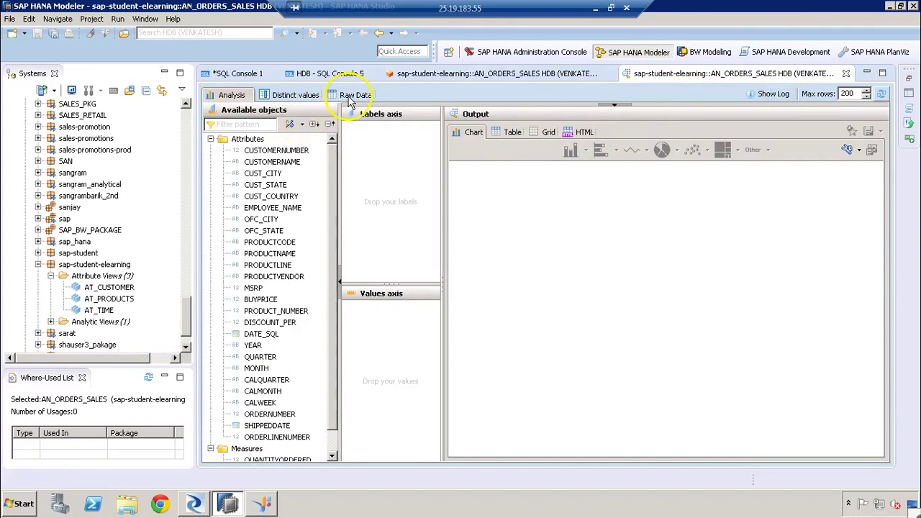
left_click(351, 96)
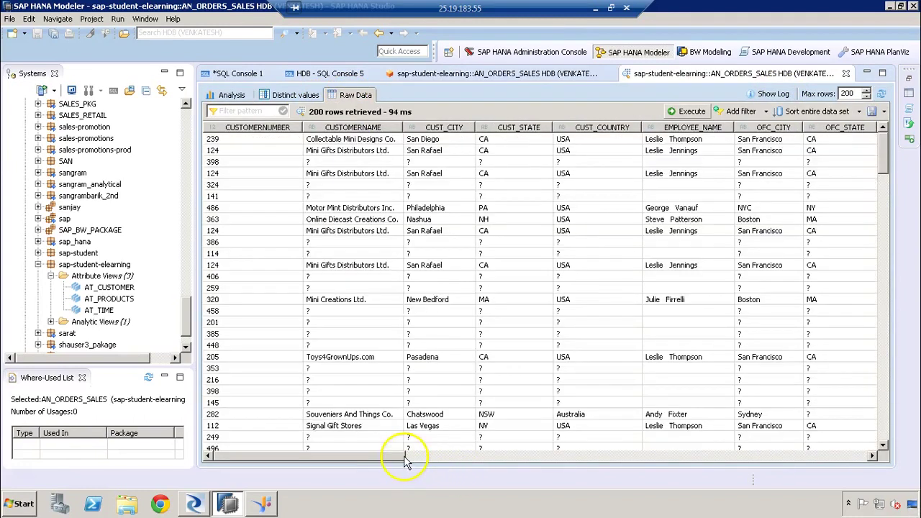
left_click_drag(421, 461, 844, 438)
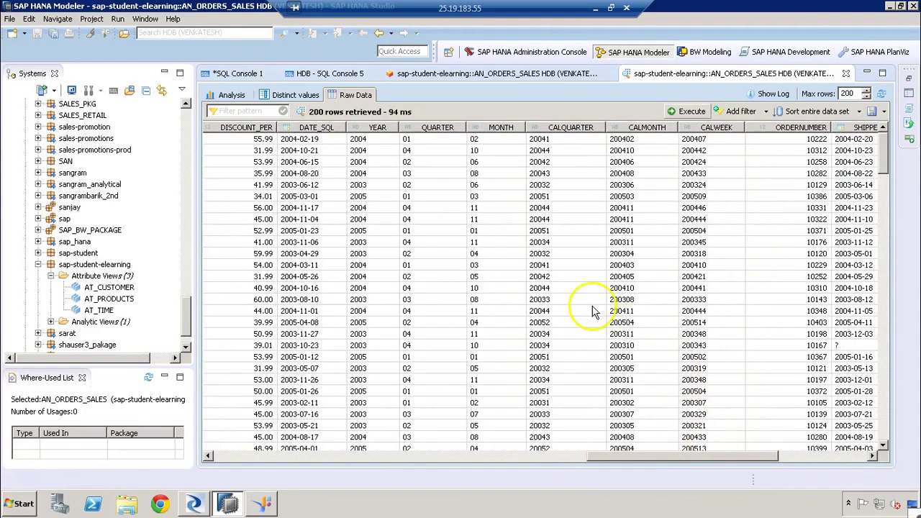
Chart the ORDERNUMBER count by YEAR in the data preview analysis, then remove and re-add ORDERNUMBER as the value.
left_click(231, 97)
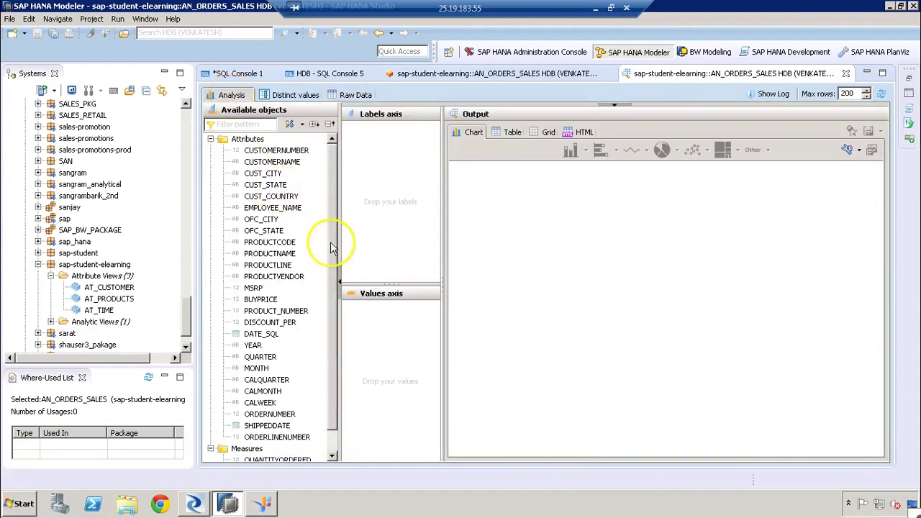
scroll(333, 244, "down", 2)
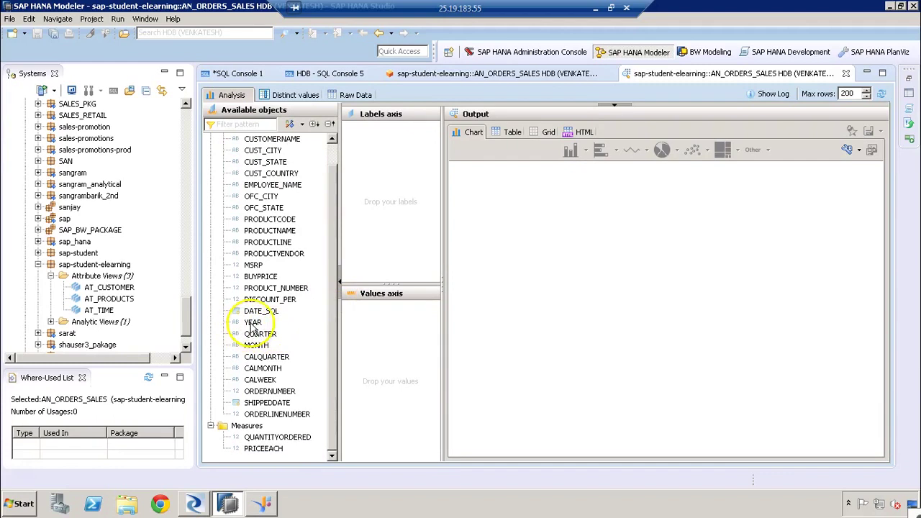
left_click_drag(252, 325, 378, 212)
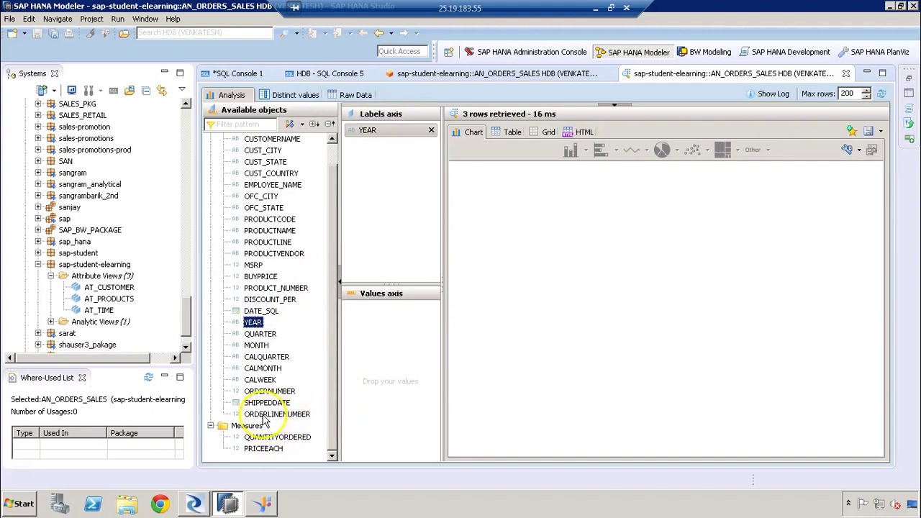
left_click_drag(267, 391, 381, 352)
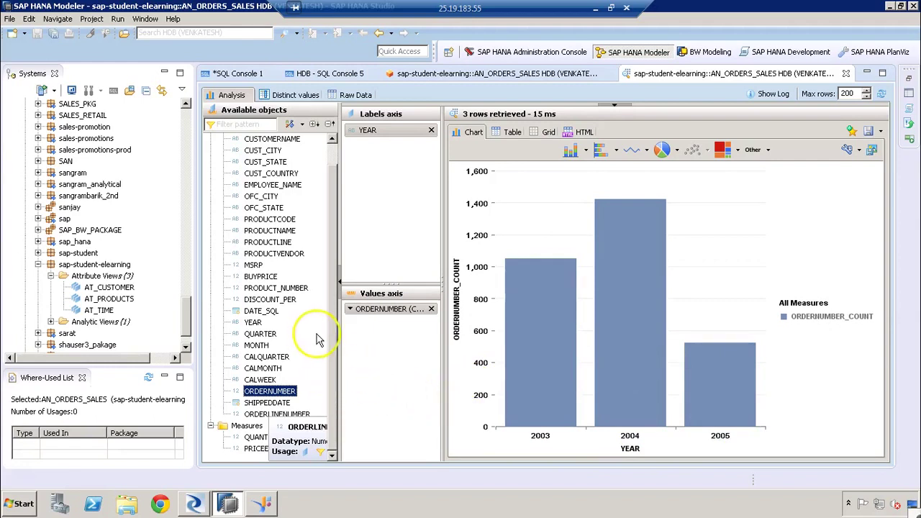
left_click(431, 309)
left_click_drag(288, 391, 381, 339)
Replace YEAR with PRODUCTCODE as the chart label and select the tallest bar in the chart.
left_click(431, 130)
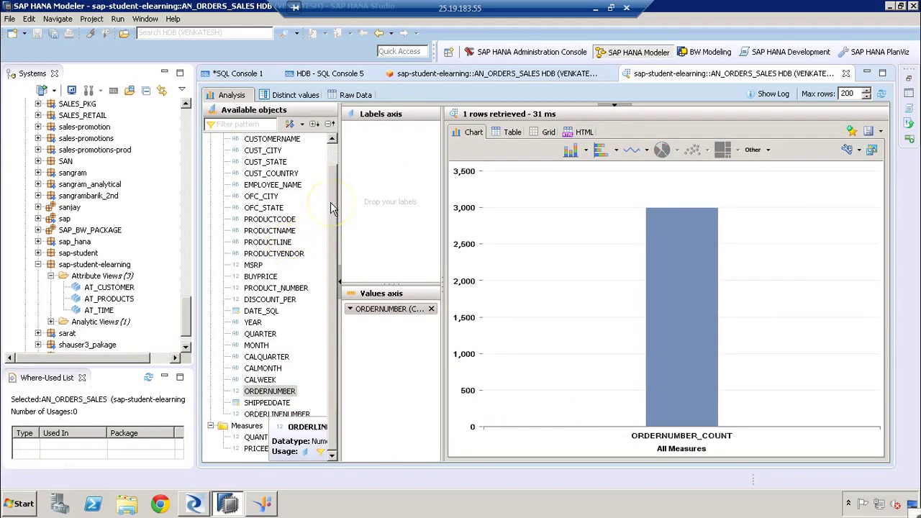
scroll(325, 144, "up", 2)
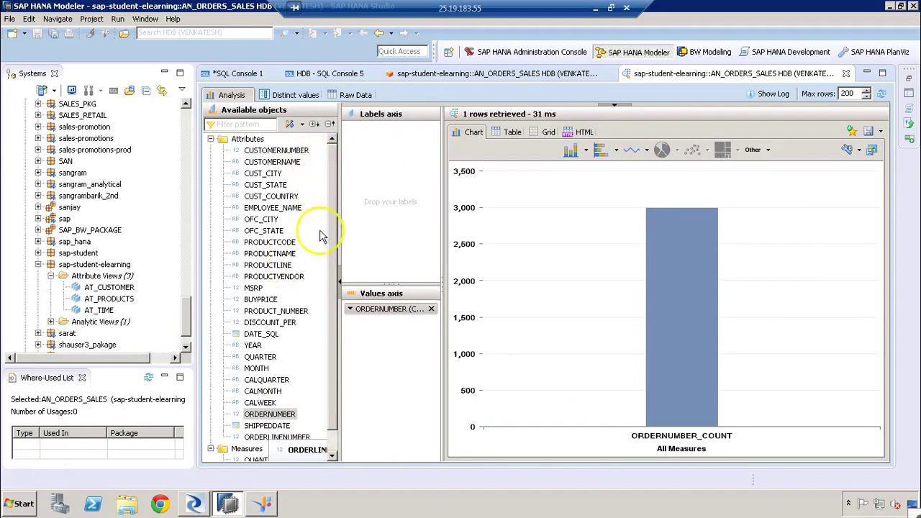
left_click(270, 242)
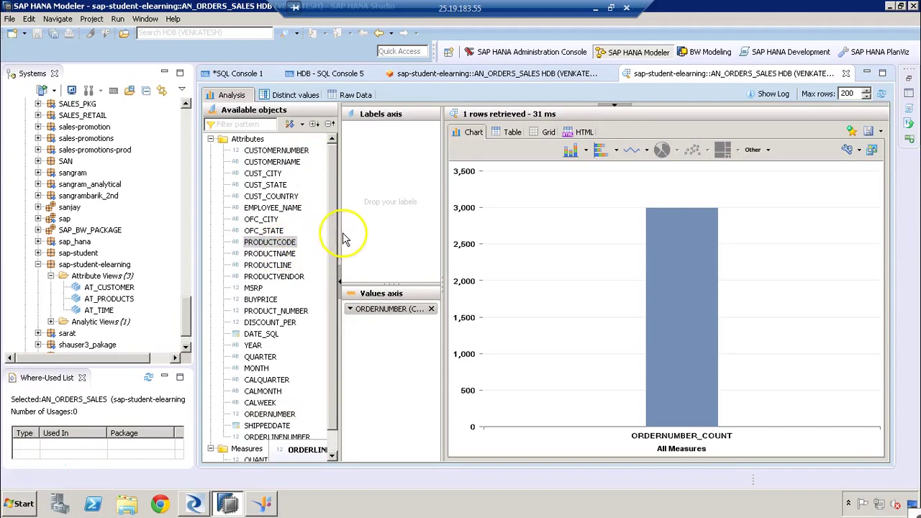
left_click_drag(249, 243, 373, 231)
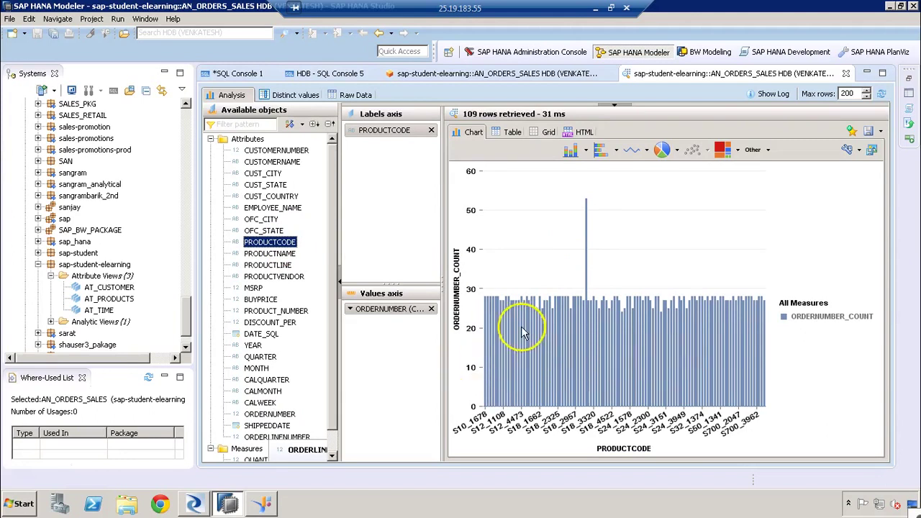
mouse_move(570, 288)
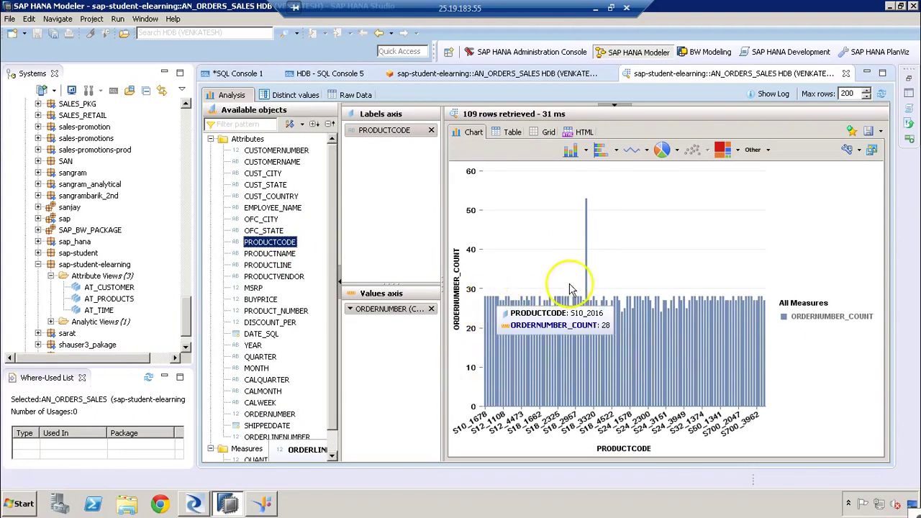
left_click(585, 251)
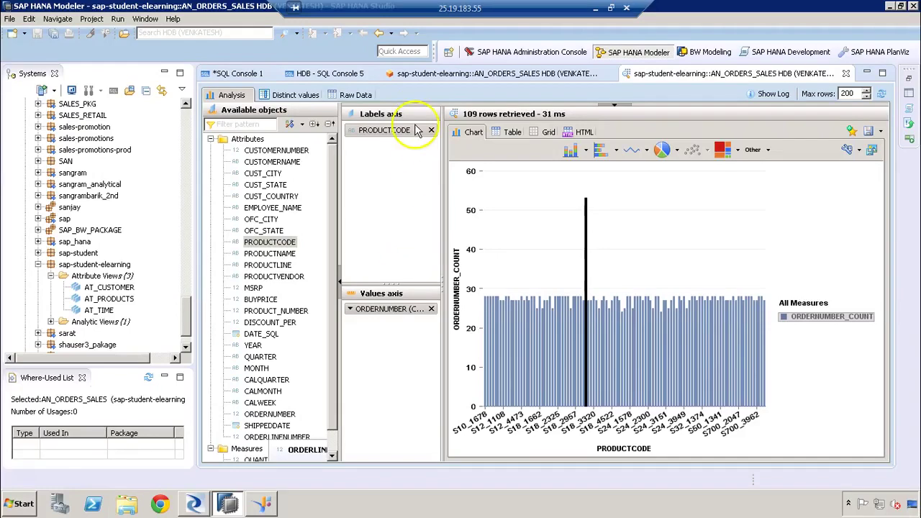
Return to the analytic view definition and review the Star Join's output columns, calculated columns and restricted columns.
left_click(430, 76)
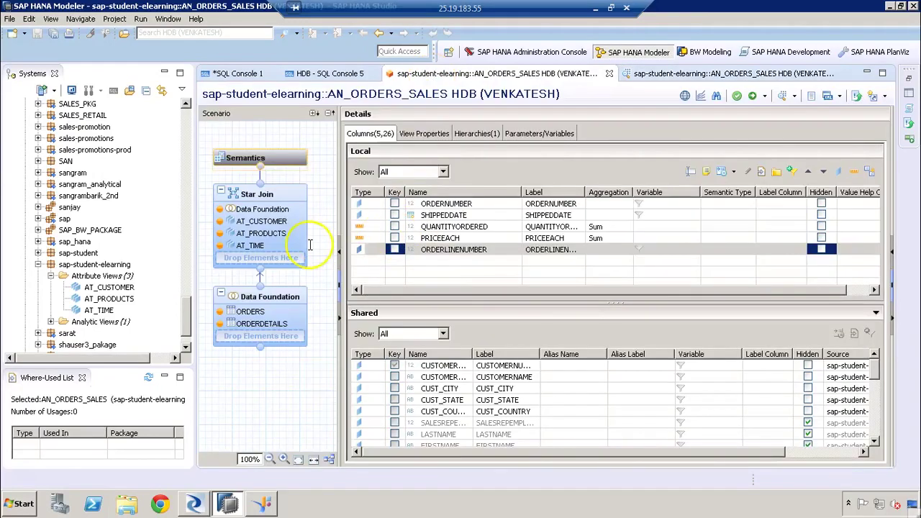
left_click(254, 205)
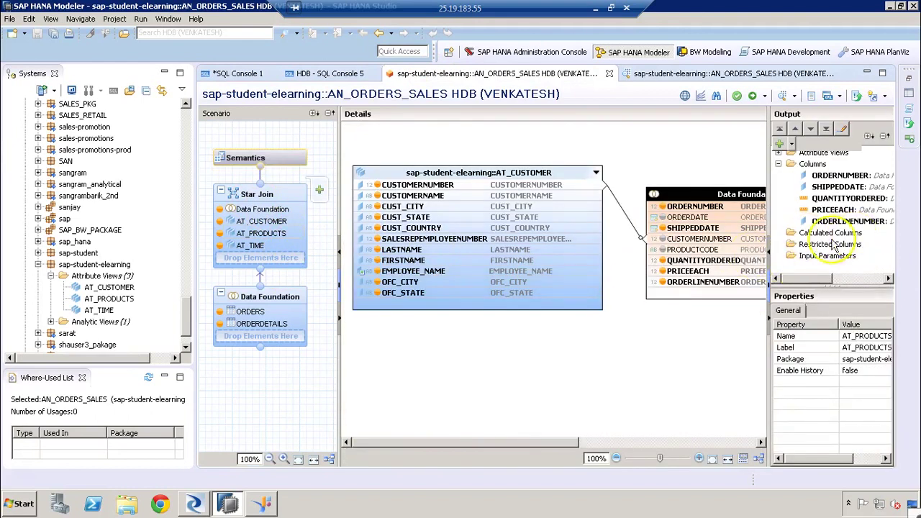
left_click(626, 167)
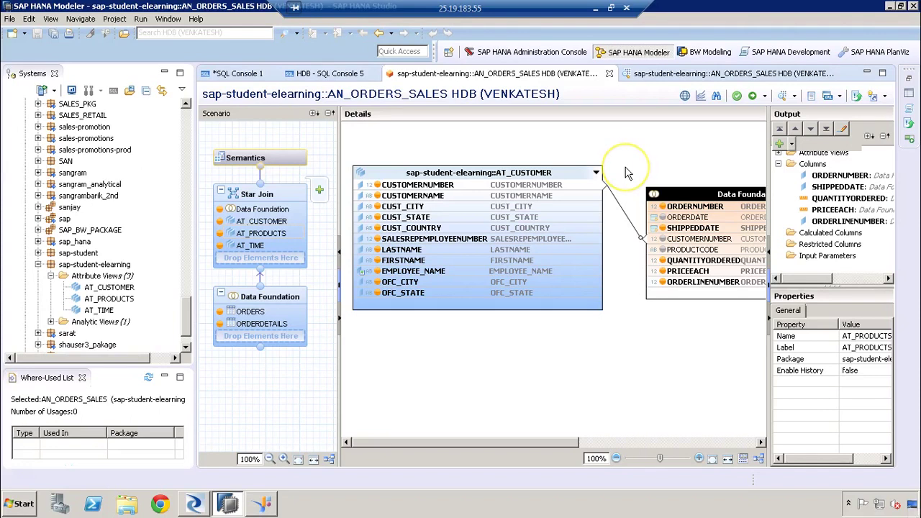